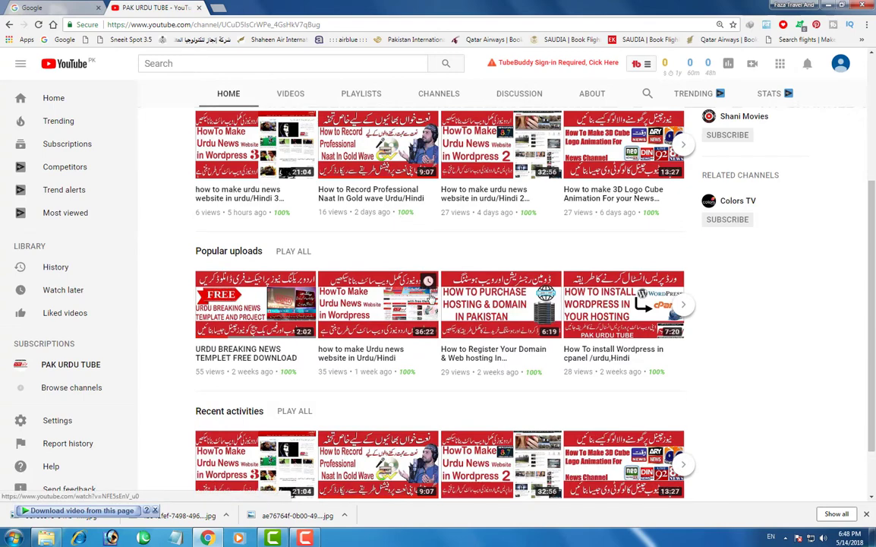
- Browse the PAK URDU TUBE channel's uploaded videos
drag(874, 216, 873, 258)
scroll(340, 161, up, 3)
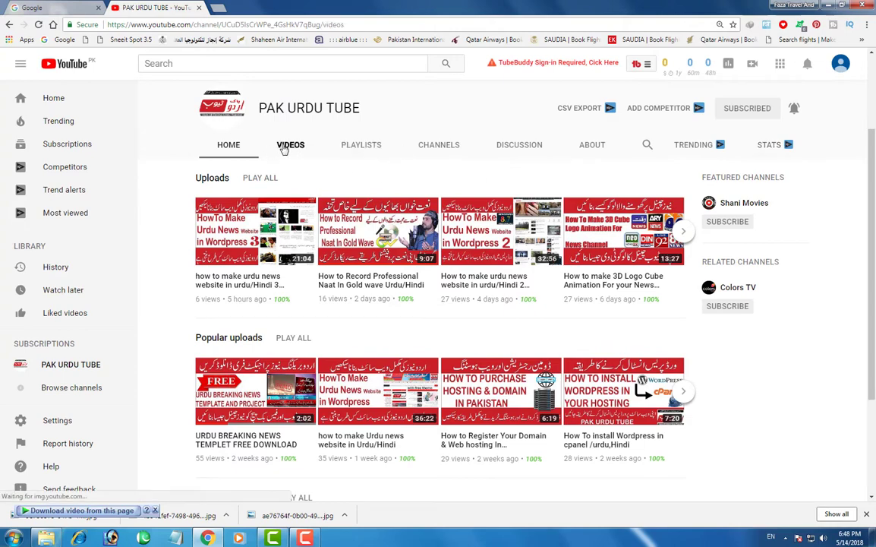
click(291, 144)
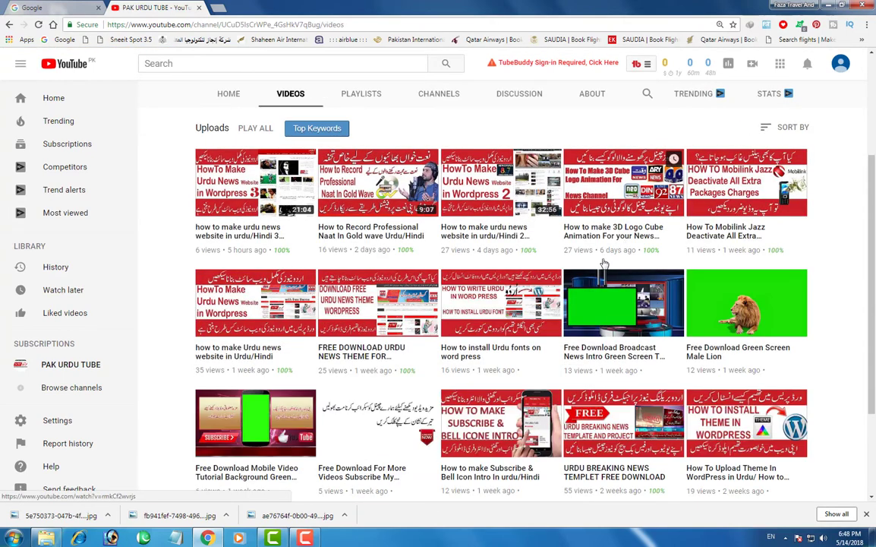
scroll(614, 258, up, 2)
scroll(614, 270, down, 4)
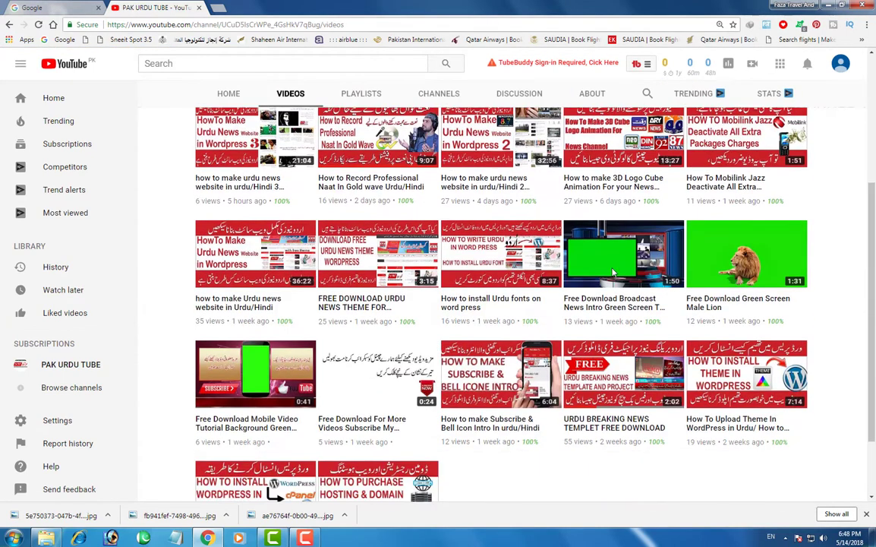
scroll(612, 272, up, 2)
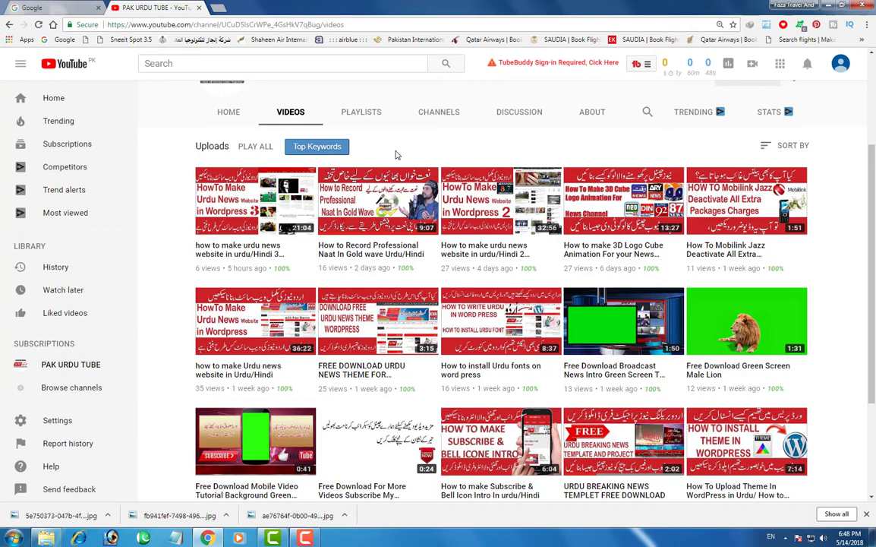
- Play the intro video from the desktop in VLC media player at full window size, and close the player when it ends
click(829, 6)
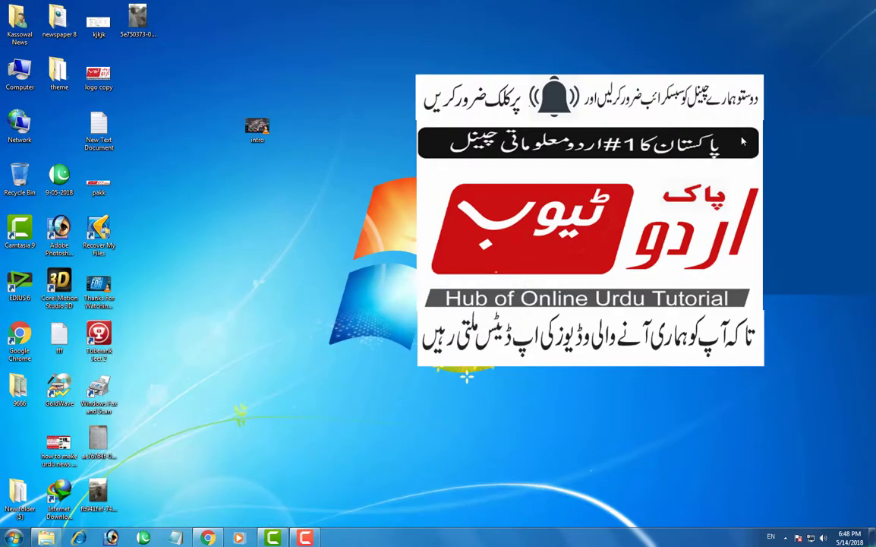
right_click(265, 135)
click(275, 138)
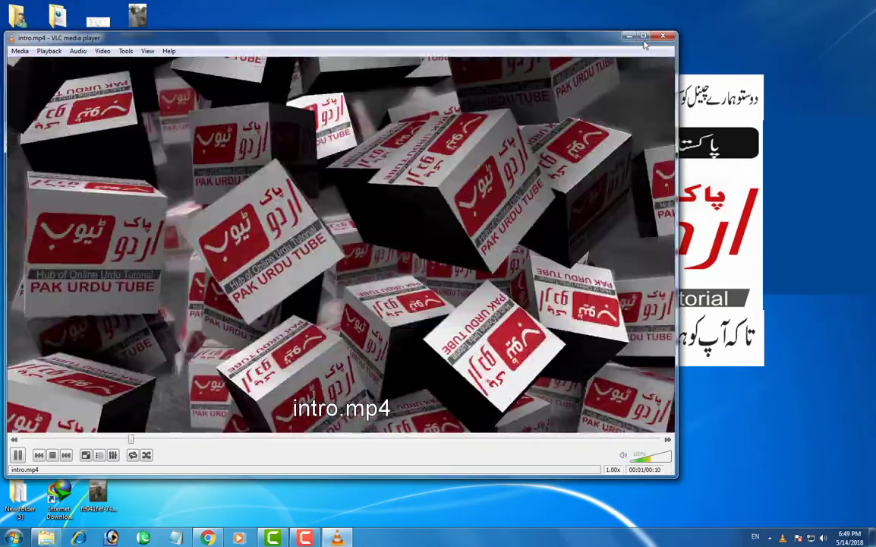
click(643, 35)
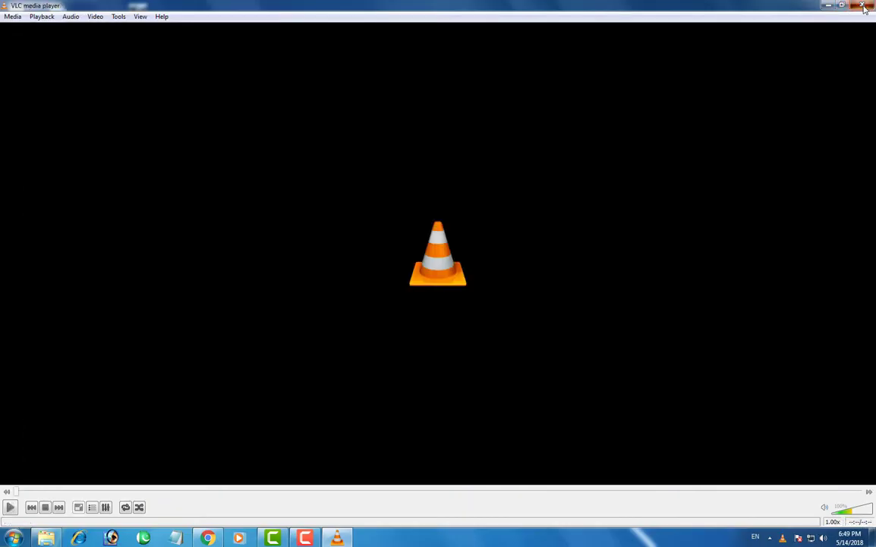
click(861, 6)
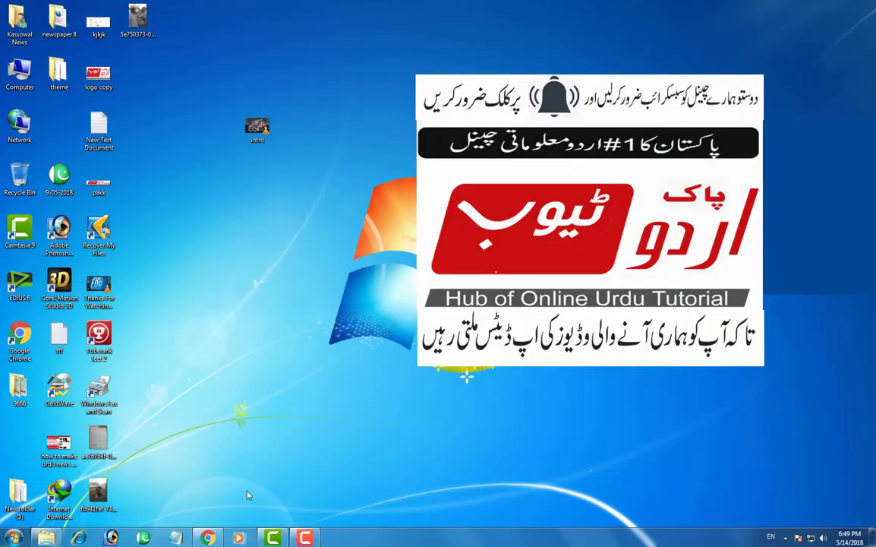
- Switch back to Chrome and run a Google search for flixpress.com
click(209, 537)
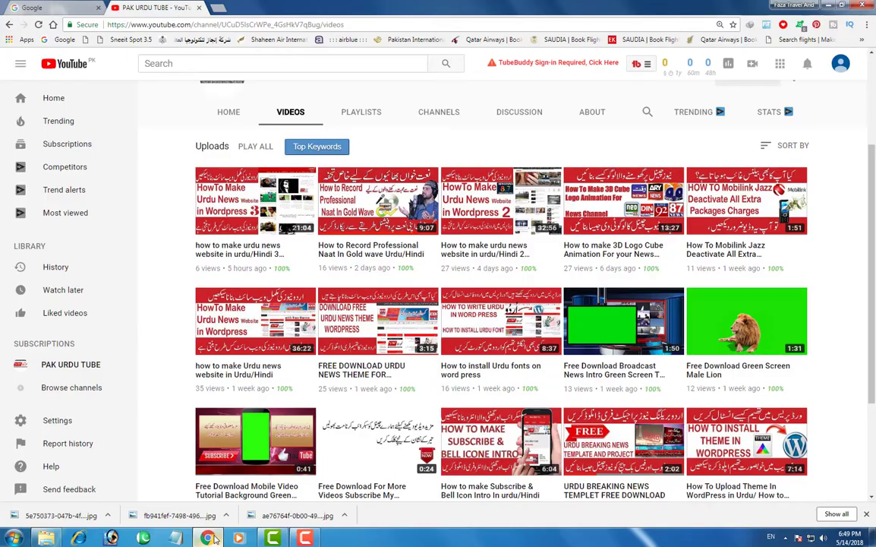
scroll(290, 247, up, 3)
click(43, 7)
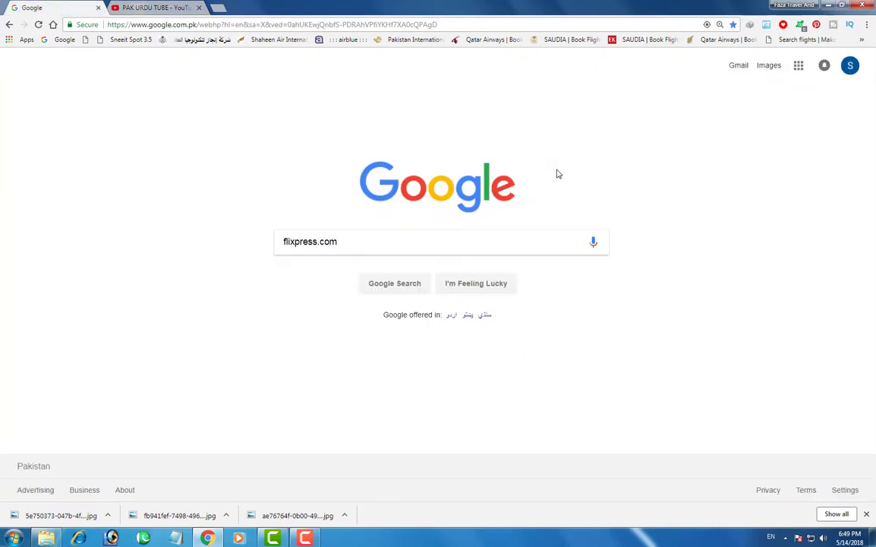
drag(360, 242, 282, 243)
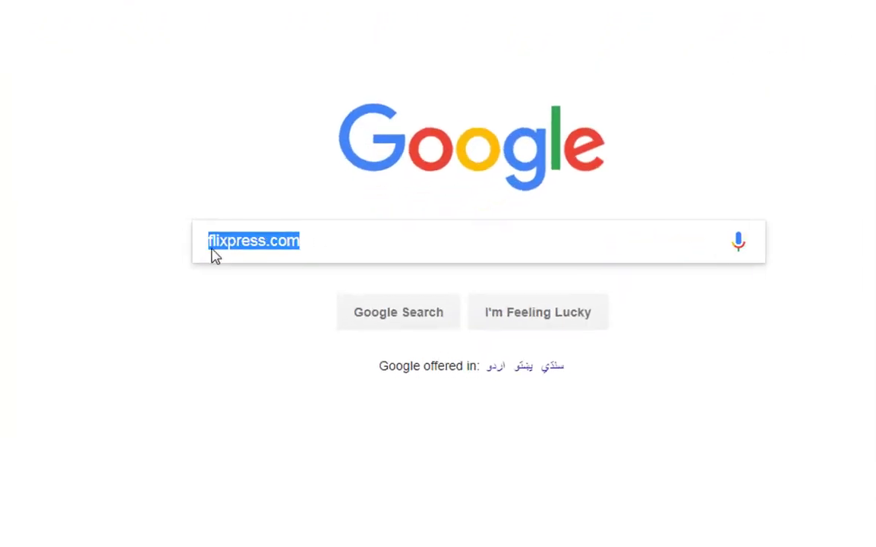
click(213, 268)
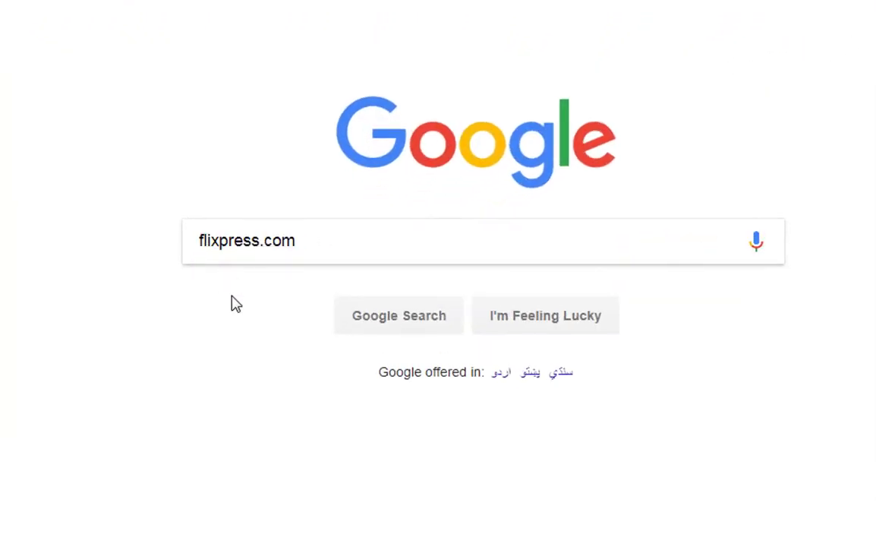
mouse_move(174, 207)
mouse_down()
mouse_move(293, 241)
mouse_move(341, 269)
mouse_up()
key(Escape)
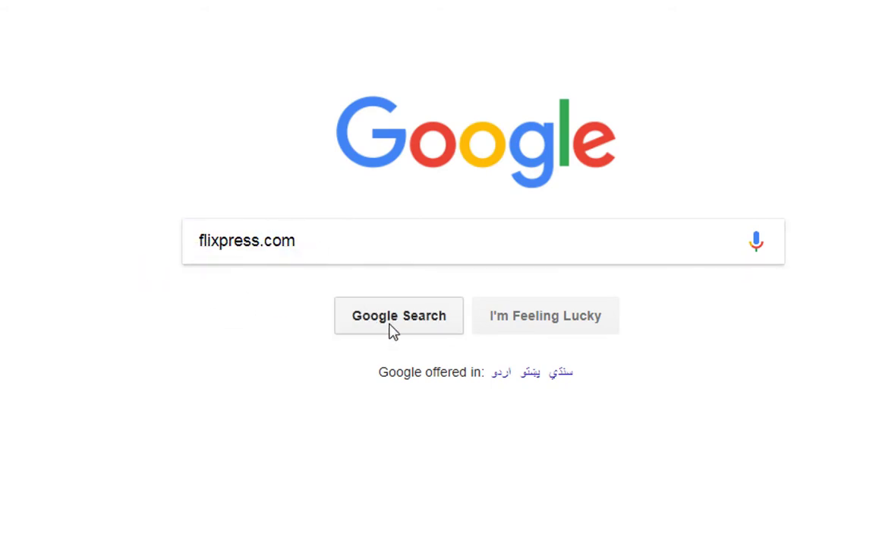
click(389, 323)
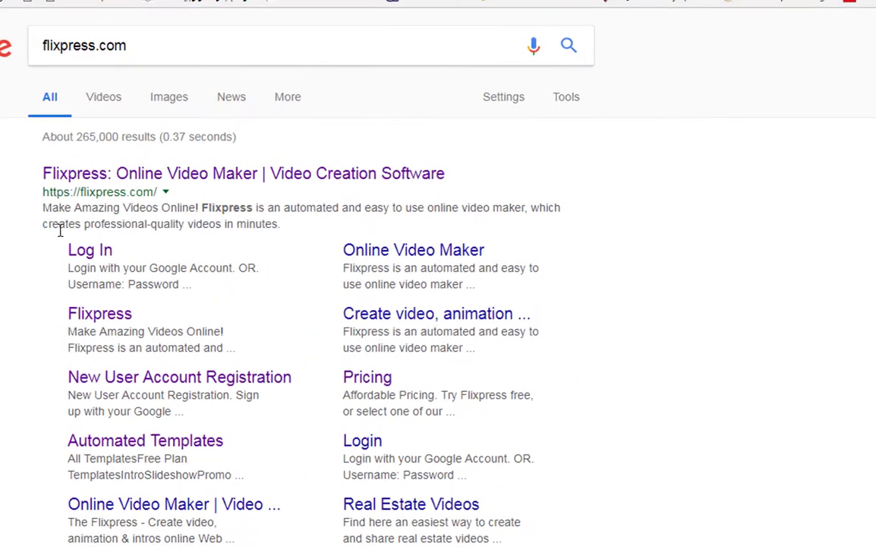
- Open the Flixpress: Online Video Maker website from the search results
mouse_move(25, 152)
mouse_down()
mouse_move(122, 180)
mouse_move(471, 211)
mouse_move(466, 205)
mouse_up()
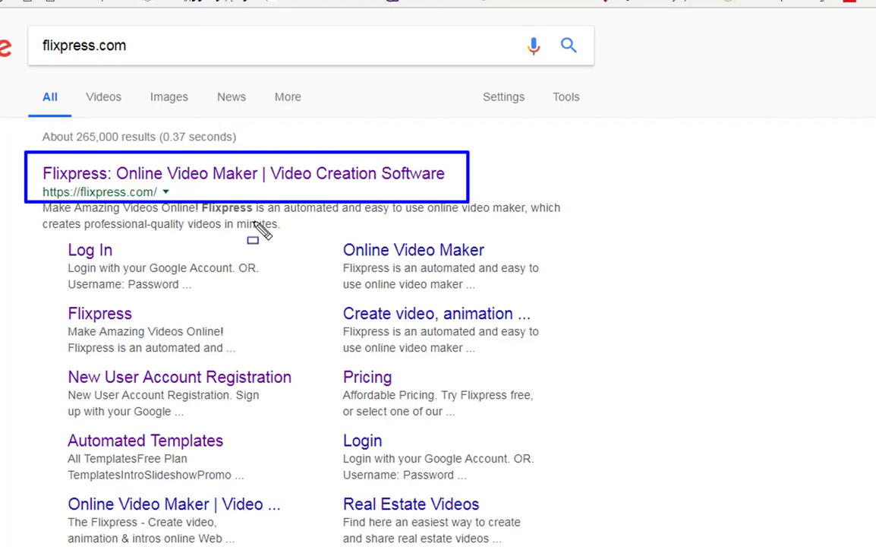
key(Escape)
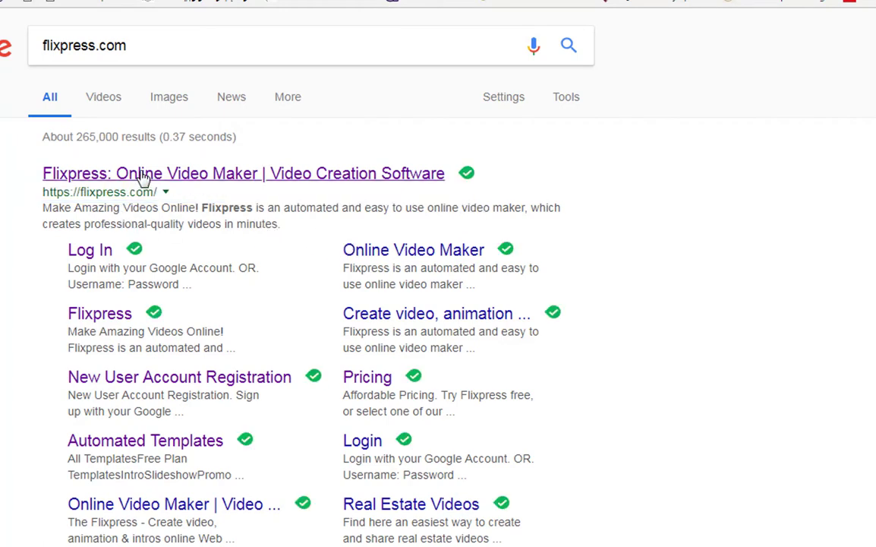
click(145, 174)
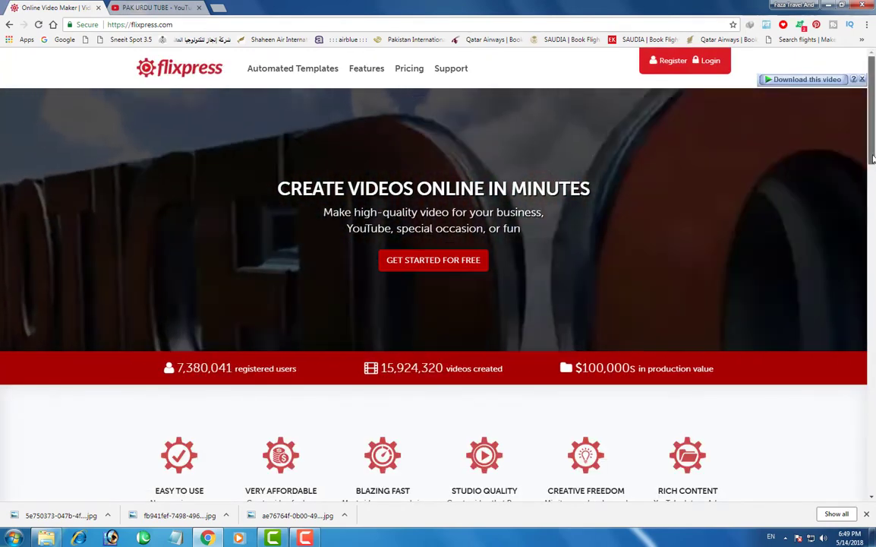
- Look over the Flixpress homepage and open the new user account registration page
drag(872, 164, 873, 439)
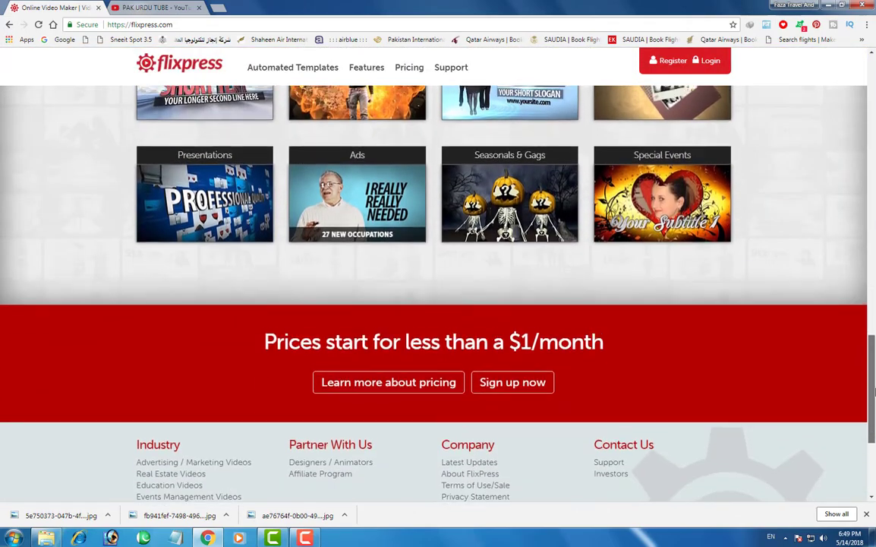
click(874, 245)
scroll(874, 245, up, 15)
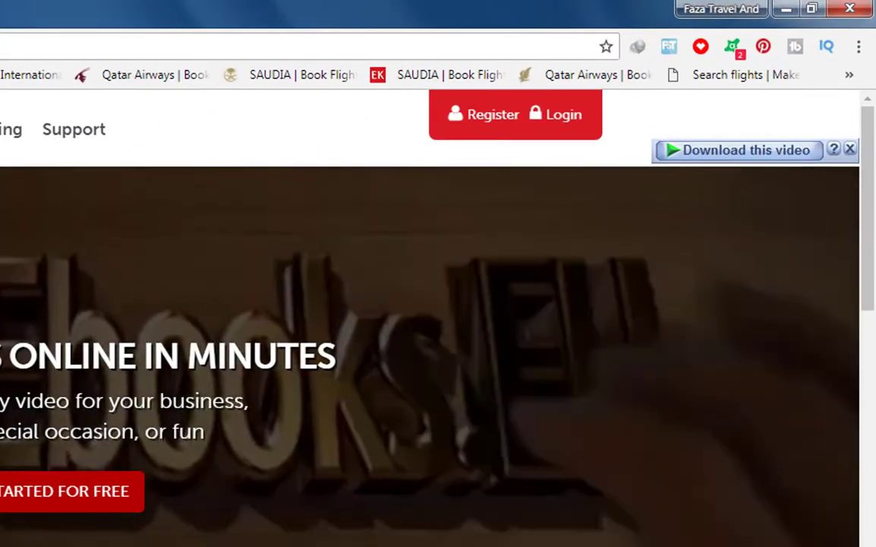
mouse_move(0, 100)
mouse_down()
mouse_move(129, 180)
mouse_move(143, 175)
mouse_up()
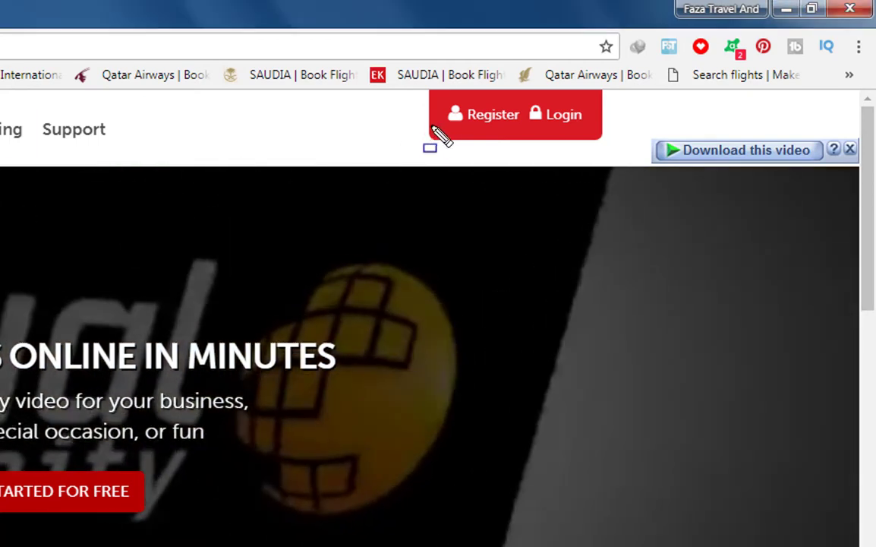
mouse_move(424, 97)
mouse_down()
mouse_move(507, 124)
mouse_move(531, 145)
mouse_up()
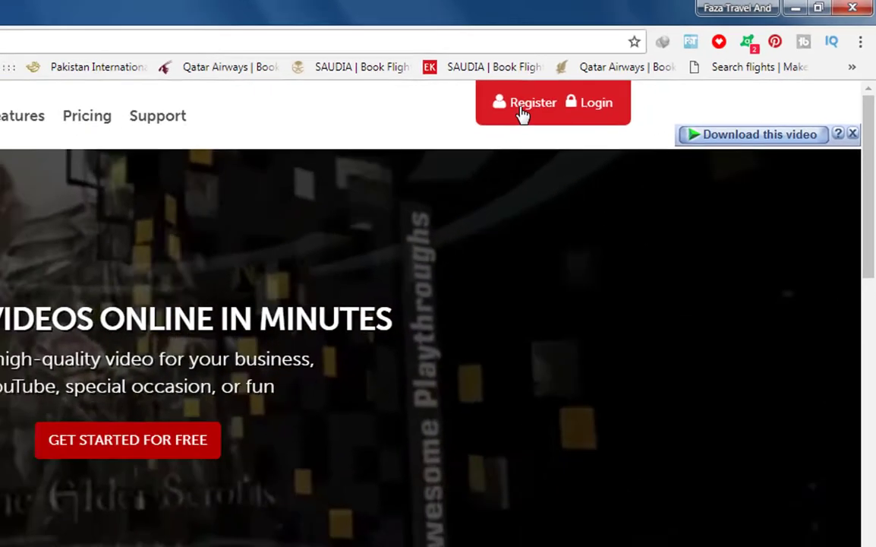
click(522, 112)
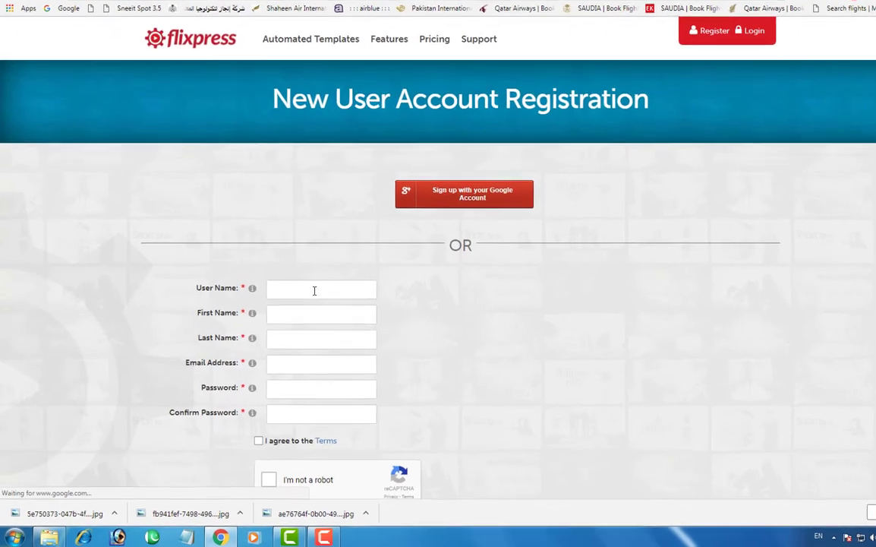
- Fill in the registration form's user name, first name, last name, email address and both password fields, and agree to the Terms
click(315, 291)
text(yasi)
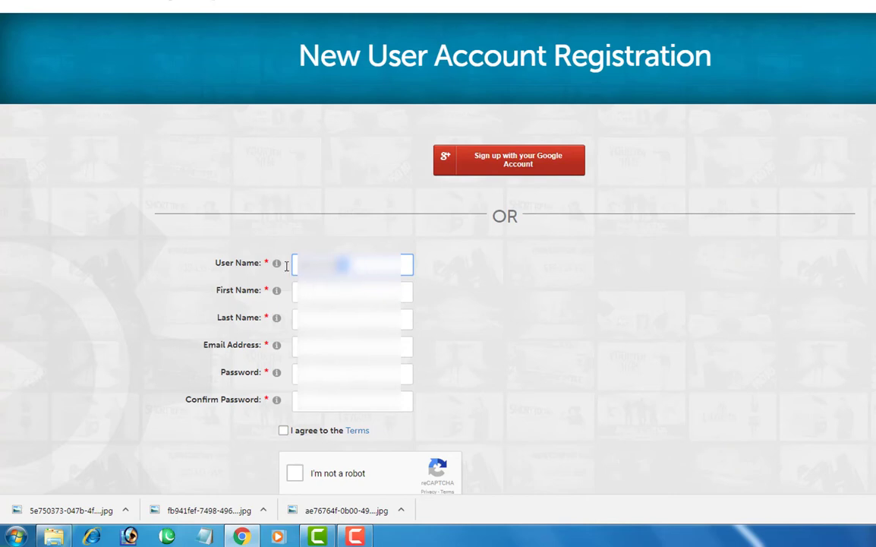
drag(287, 265, 269, 271)
click(352, 292)
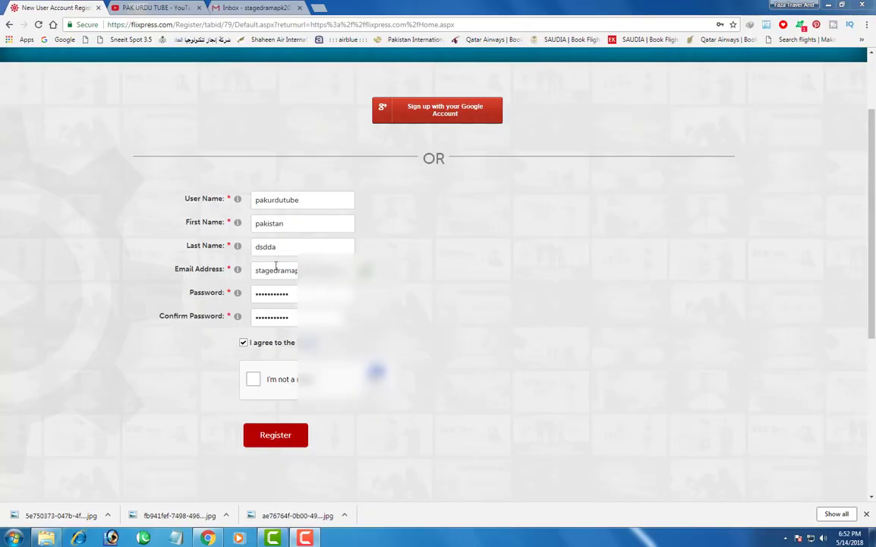
click(344, 332)
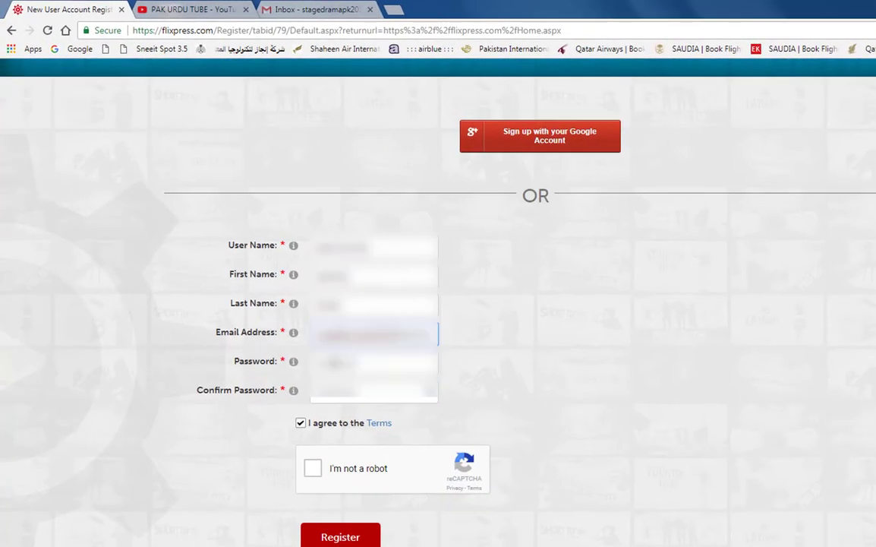
key(Tab)
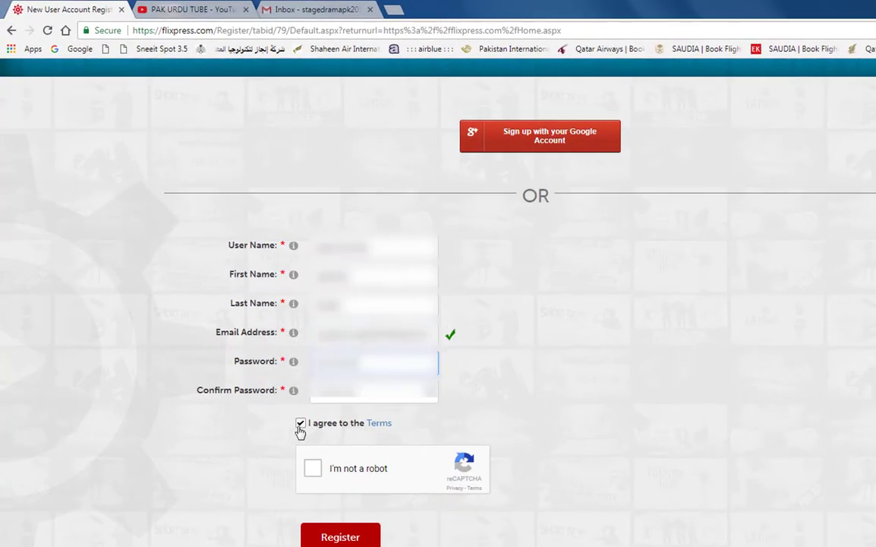
- Complete the "I'm not a robot" check by choosing the three images with a shop front and verifying
click(314, 468)
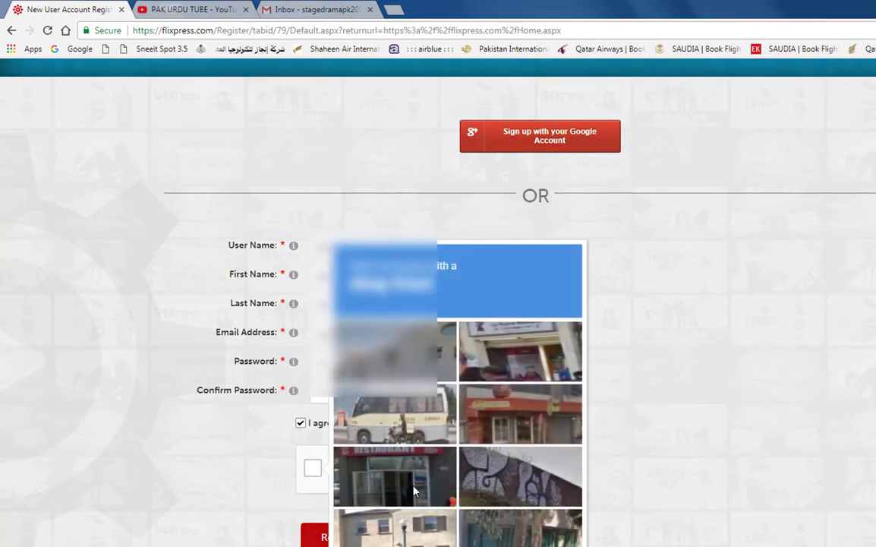
click(395, 474)
click(517, 353)
click(522, 421)
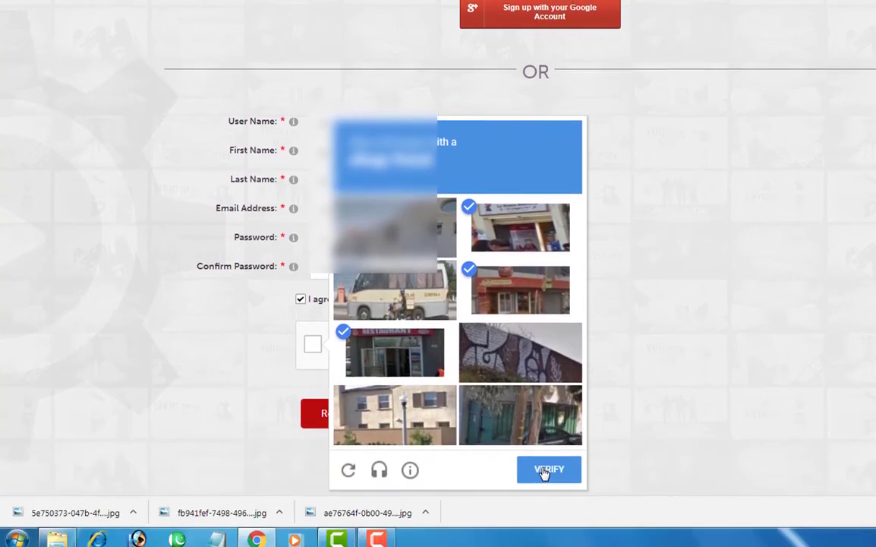
click(544, 469)
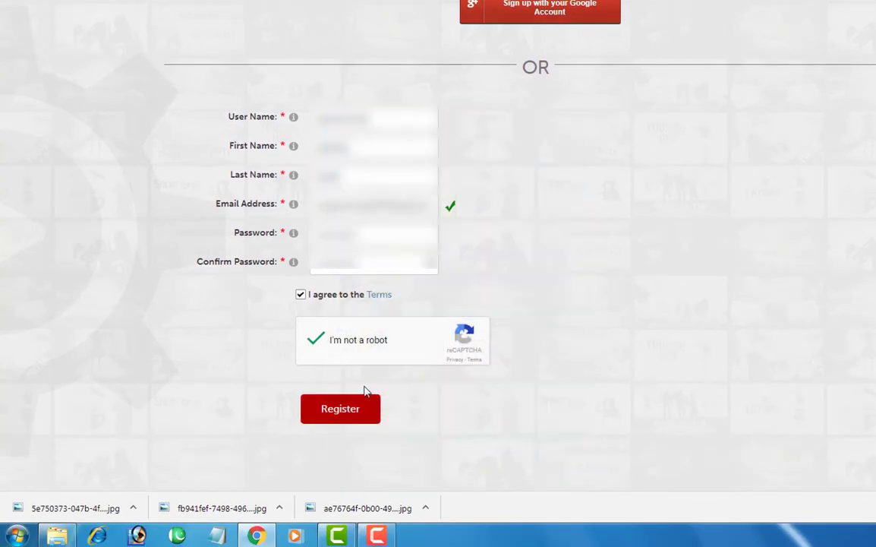
- Submit the account registration and dismiss the browser's offer to save the password
drag(299, 391, 390, 445)
click(344, 410)
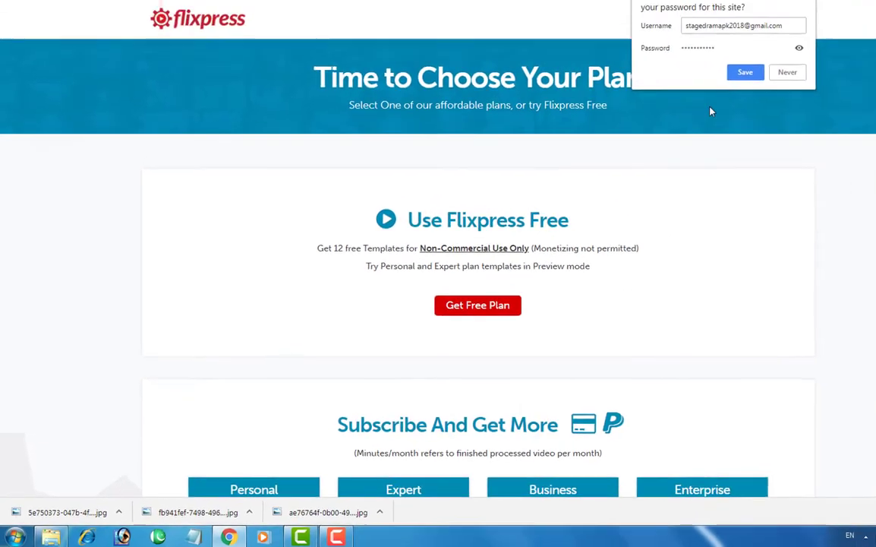
click(713, 118)
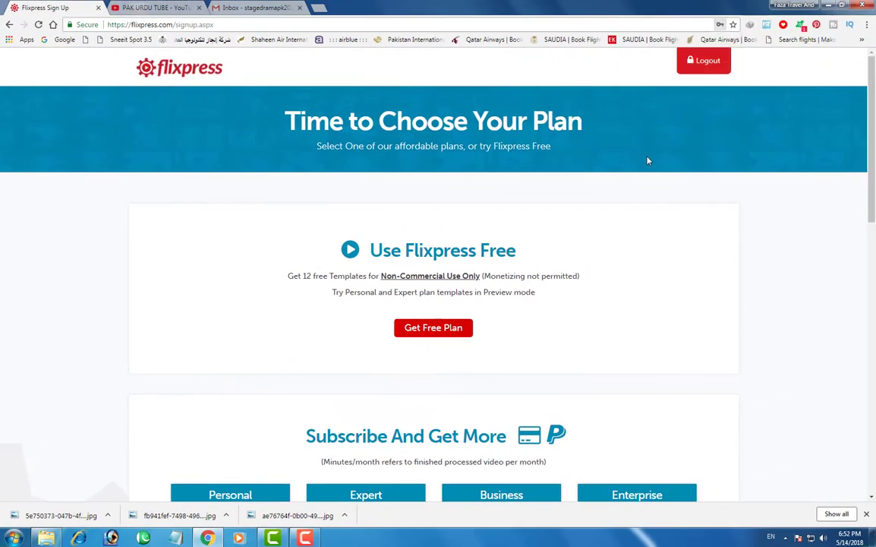
- Choose the free Flixpress plan and bring the automated templates list into view
scroll(608, 290, down, 1)
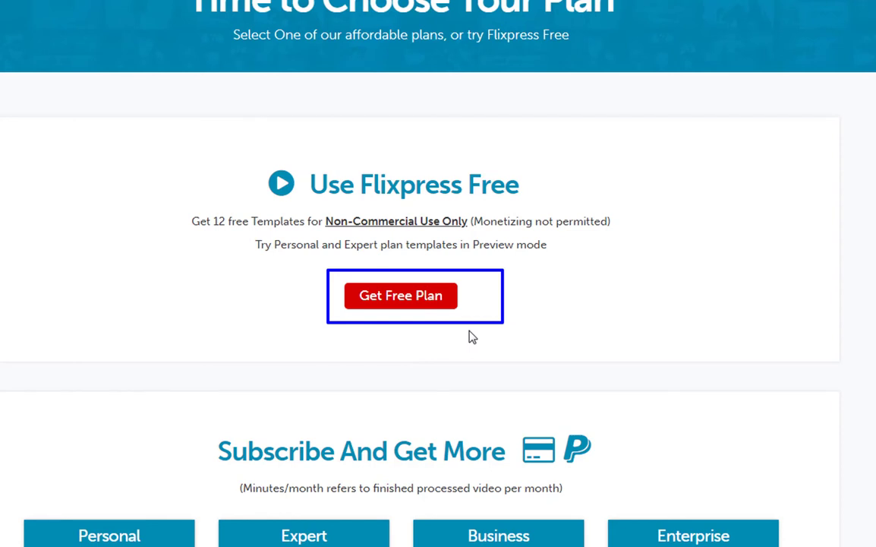
click(419, 299)
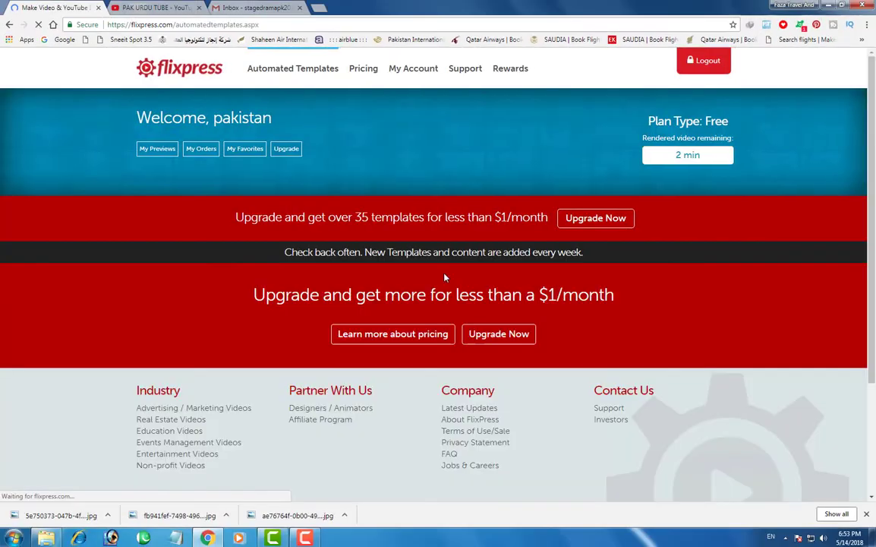
scroll(446, 280, down, 1)
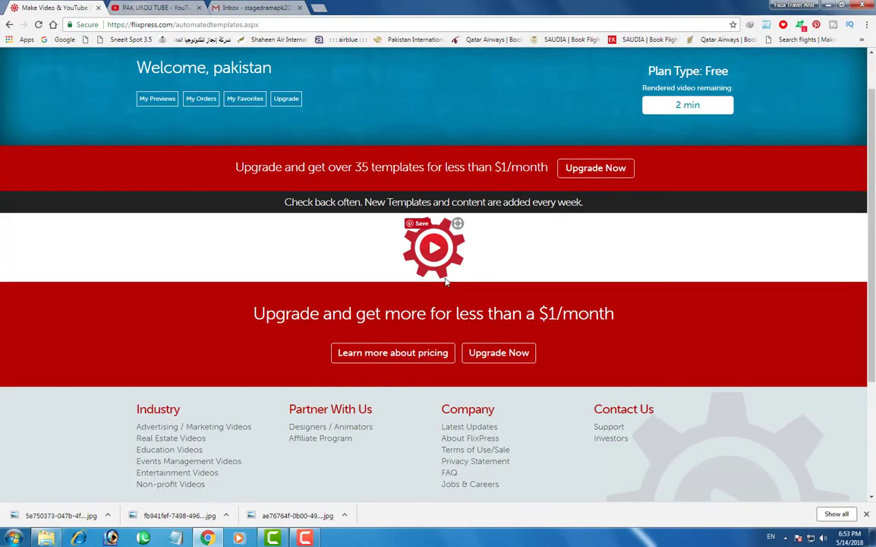
scroll(446, 279, down, 1)
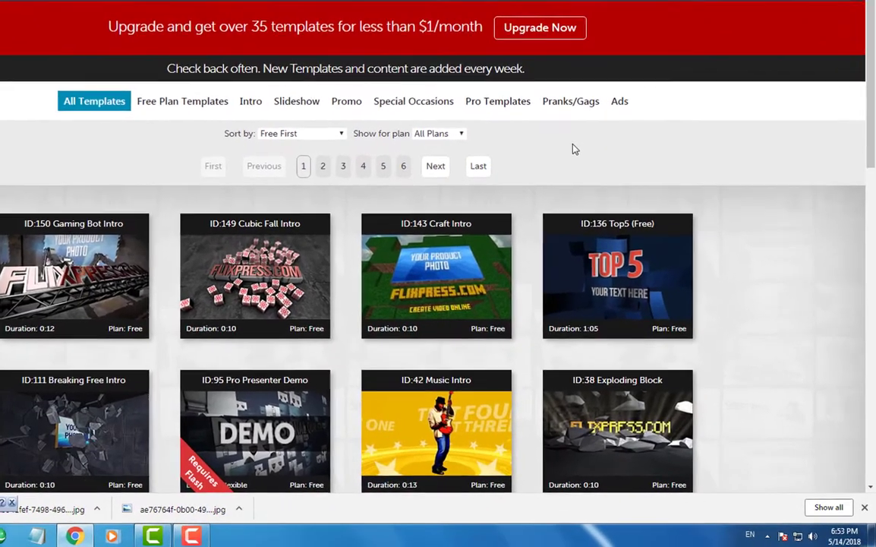
- Filter the template list to show only the Free Plan Templates
scroll(573, 151, down, 2)
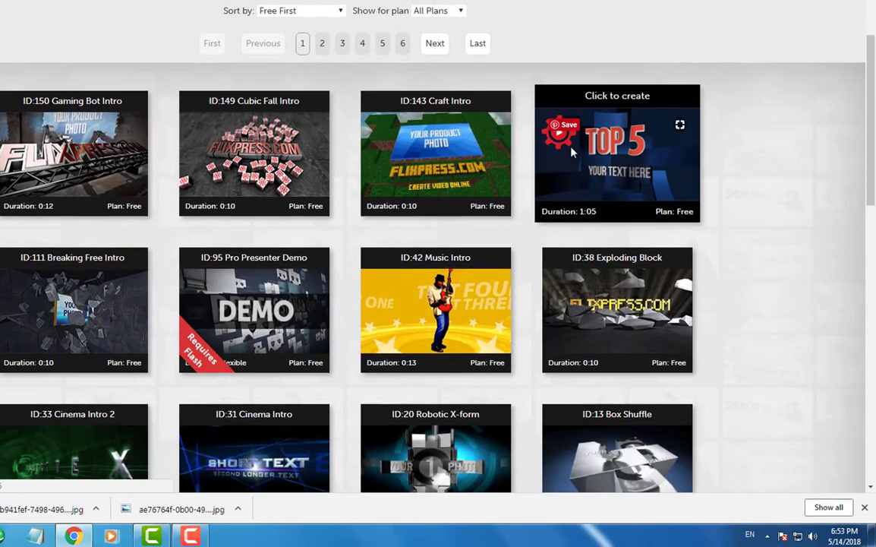
scroll(573, 152, up, 2)
scroll(561, 149, up, 2)
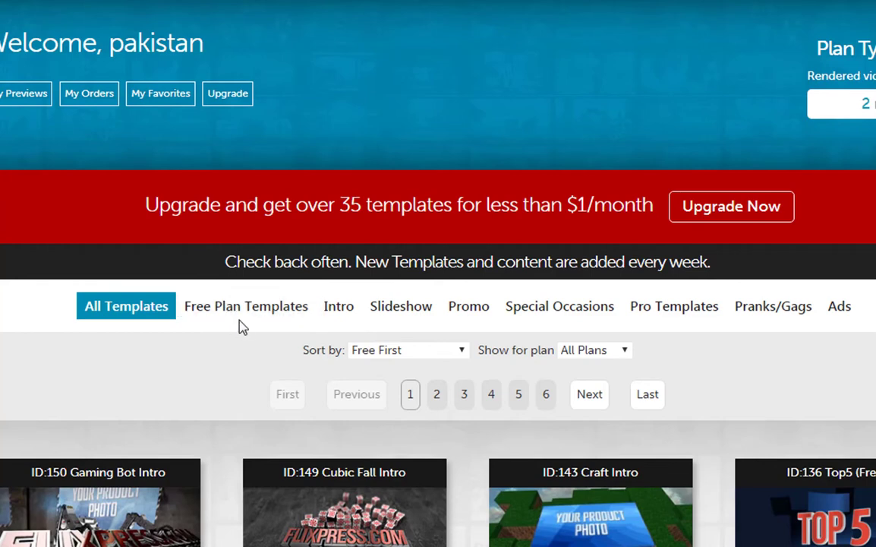
click(244, 314)
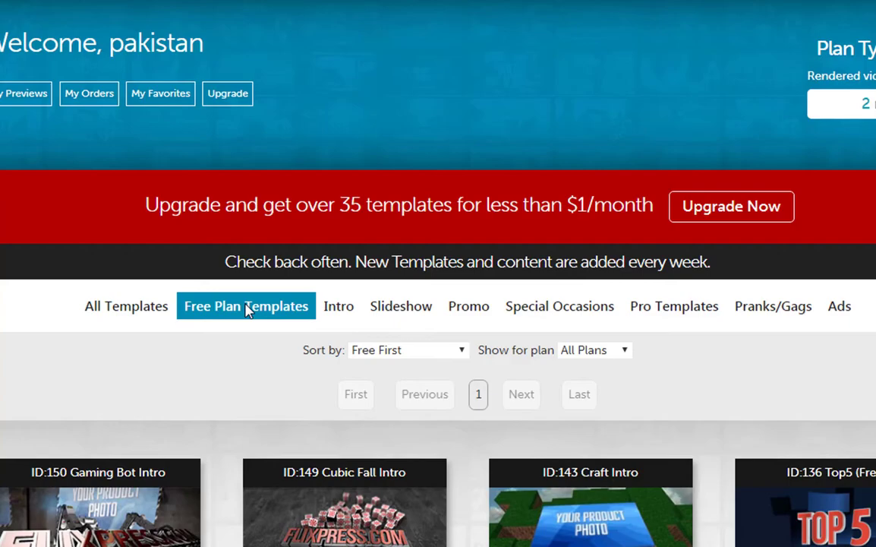
- Choose the Cubic Fall Intro template (ID 149) from the free templates and start customizing it
scroll(247, 308, down, 2)
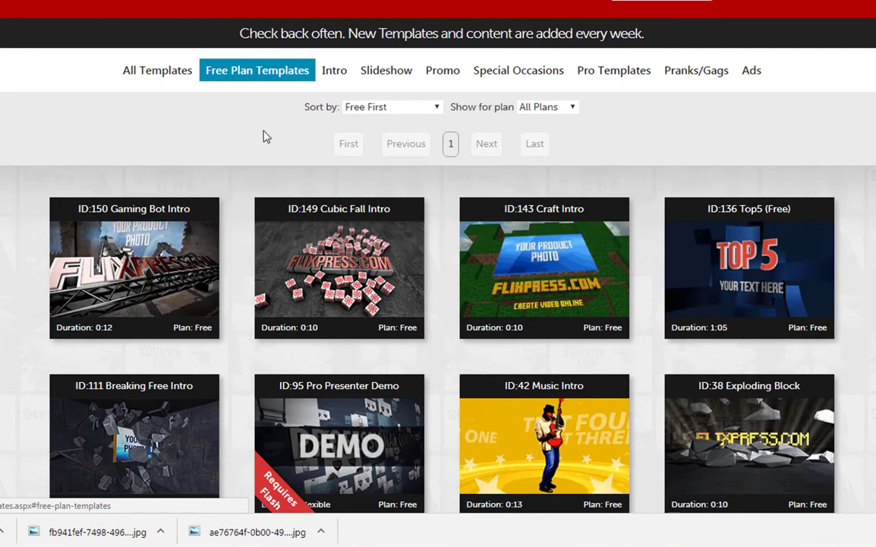
scroll(266, 136, down, 3)
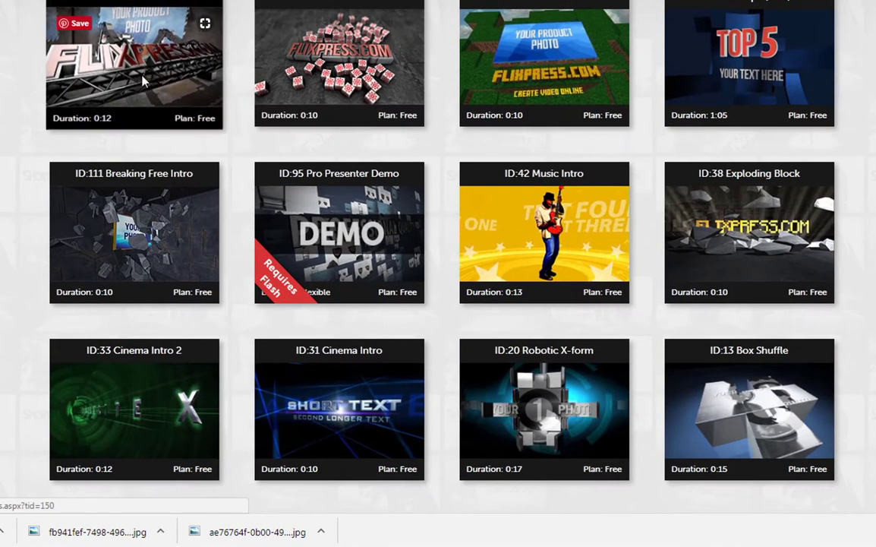
scroll(270, 232, up, 2)
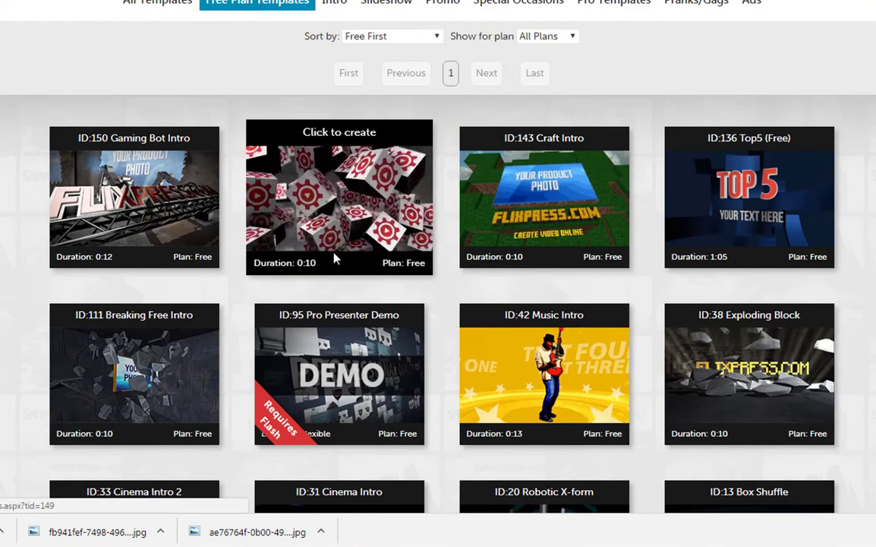
click(349, 141)
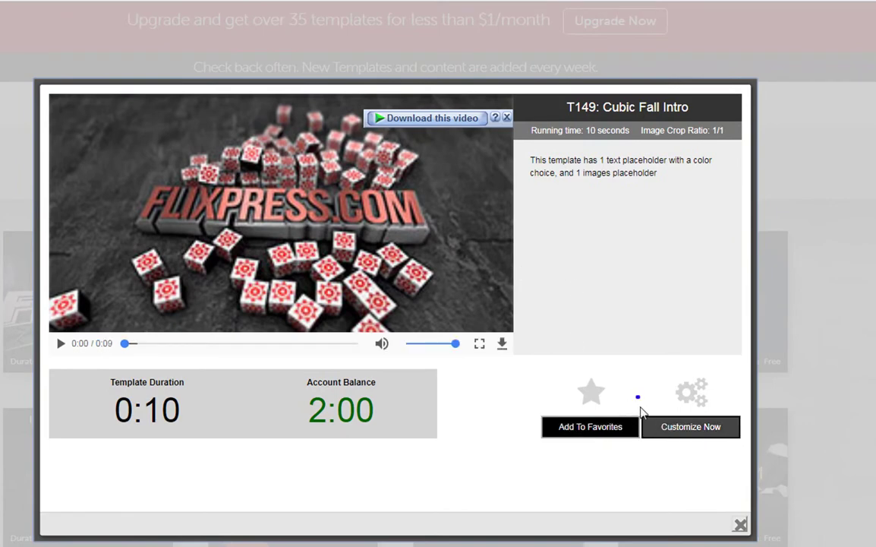
drag(638, 396, 742, 455)
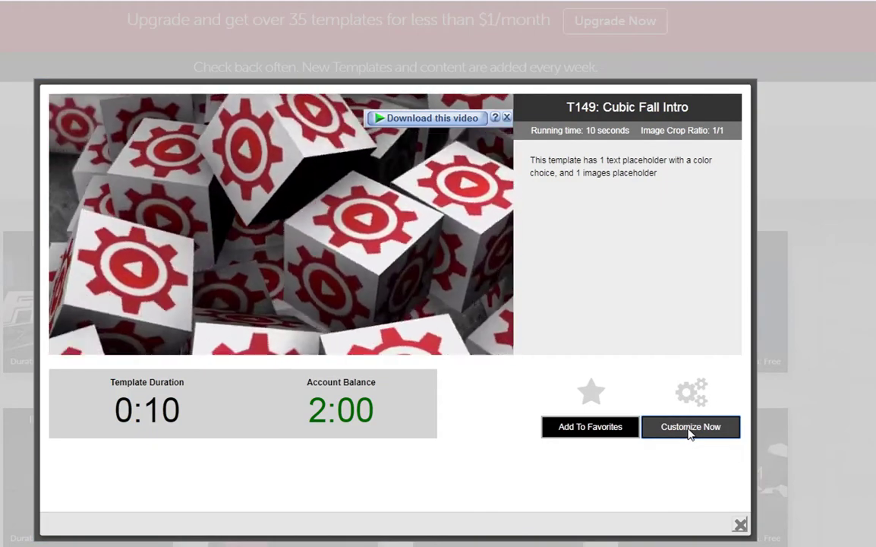
click(689, 430)
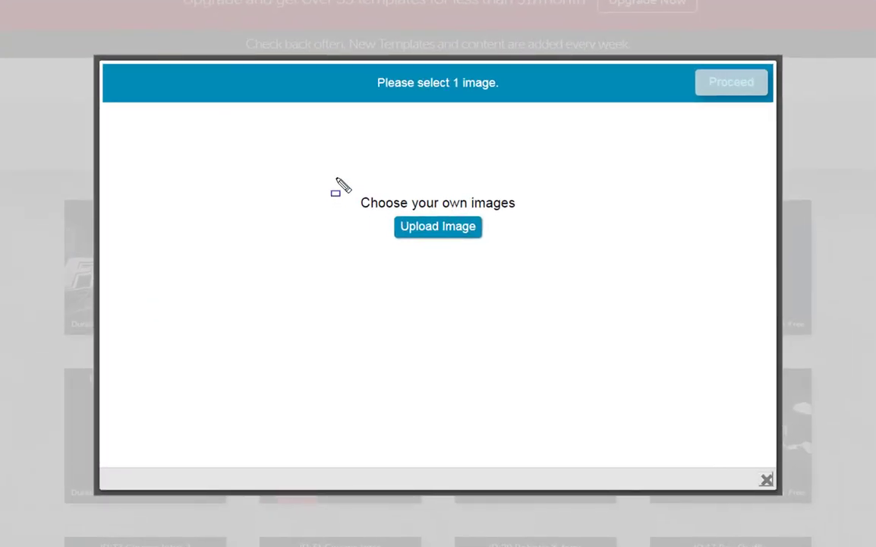
- Upload the logo image "89999 copy" from the Desktop as the template's image
mouse_move(336, 176)
mouse_down()
mouse_move(558, 262)
mouse_move(544, 274)
mouse_up()
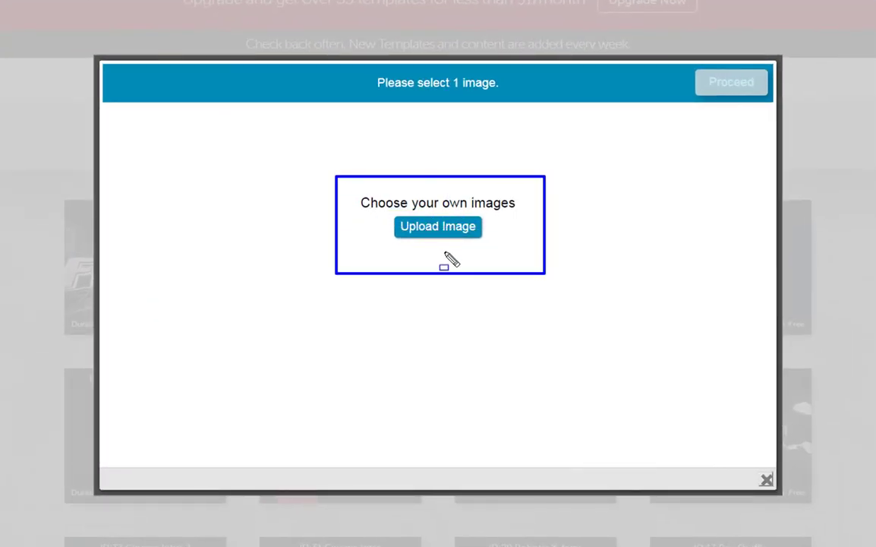
click(452, 229)
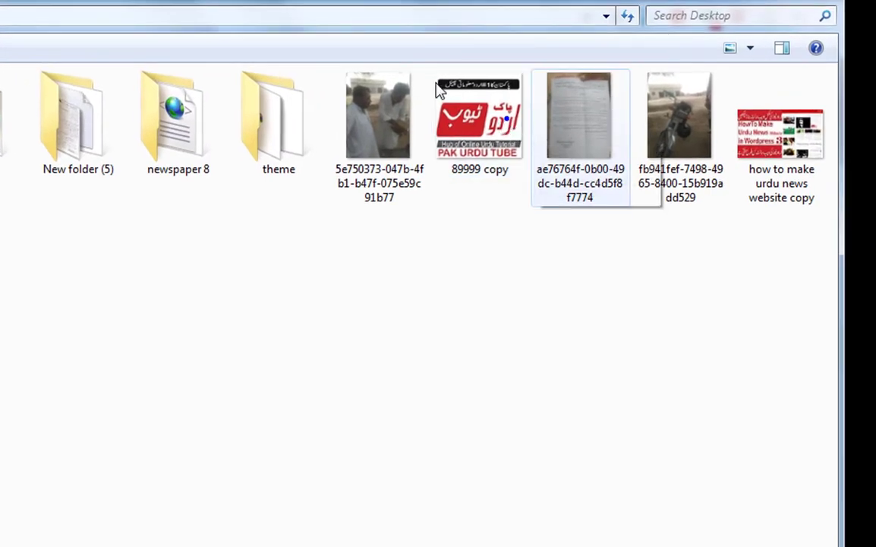
drag(430, 71, 527, 183)
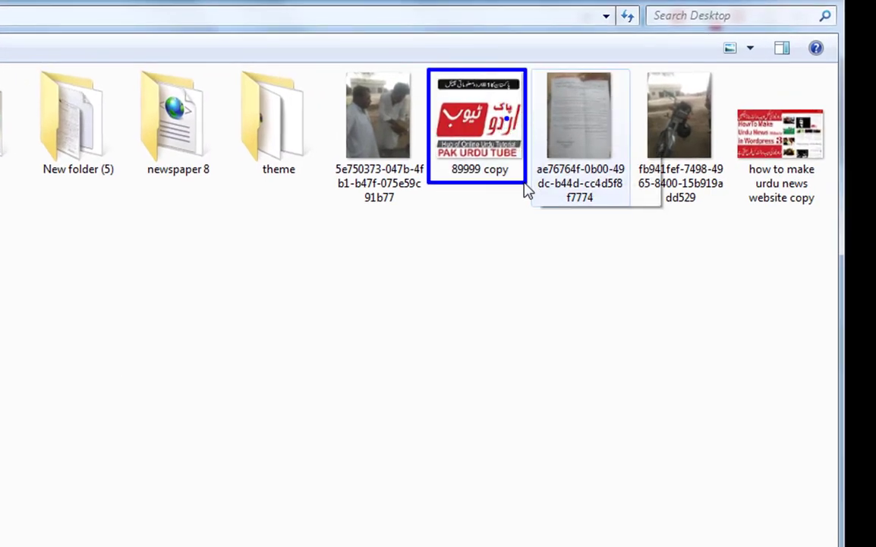
double_click(440, 116)
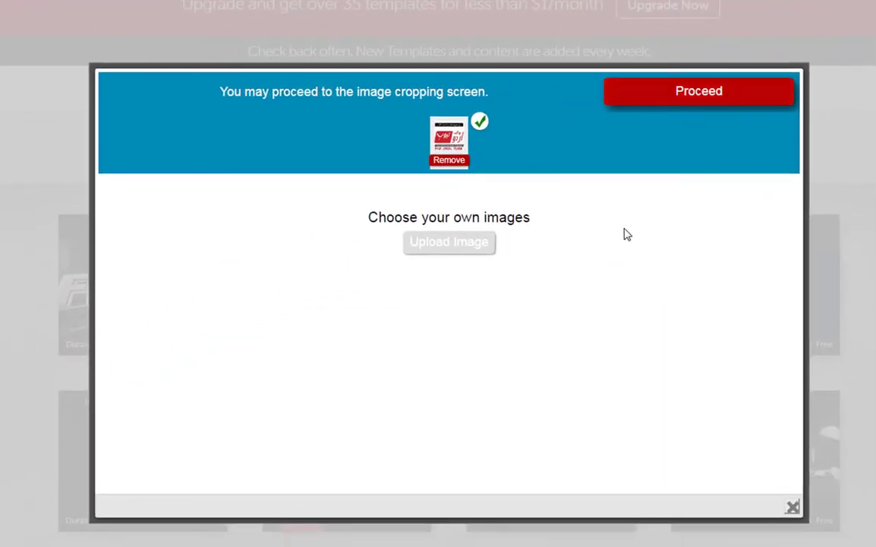
- Proceed to the cropping screen with the uploaded logo and accept the crop around the whole logo
drag(592, 76, 792, 119)
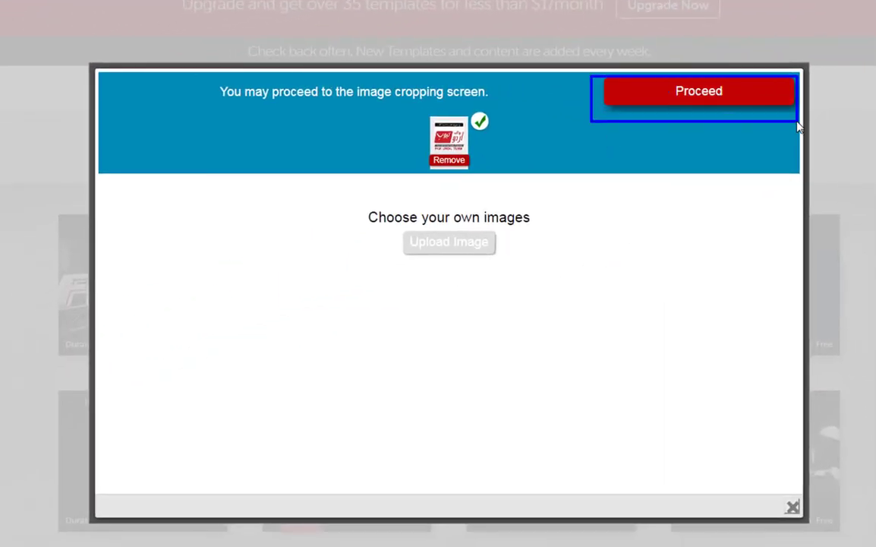
key(Escape)
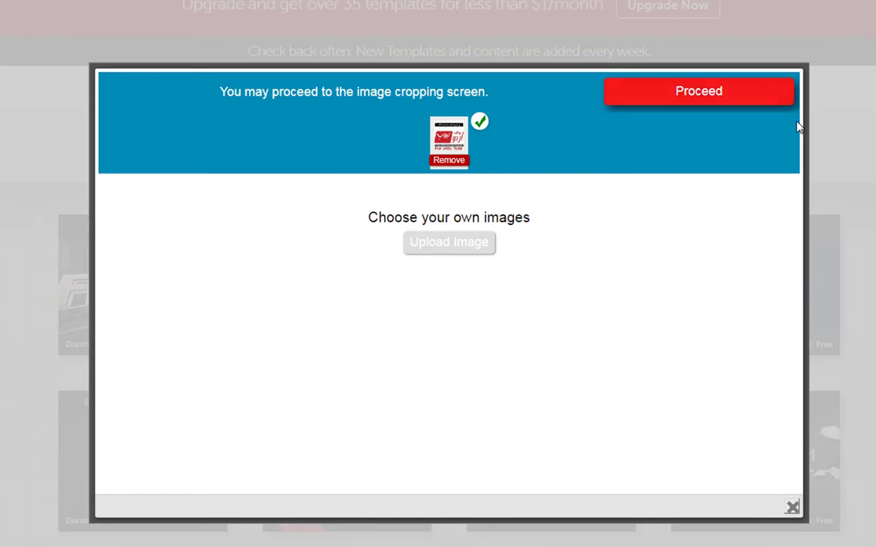
click(692, 97)
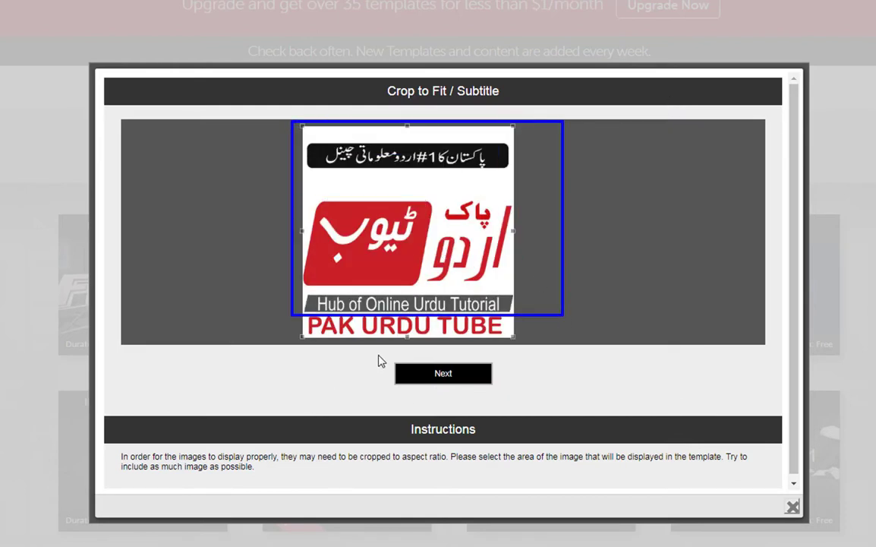
click(443, 373)
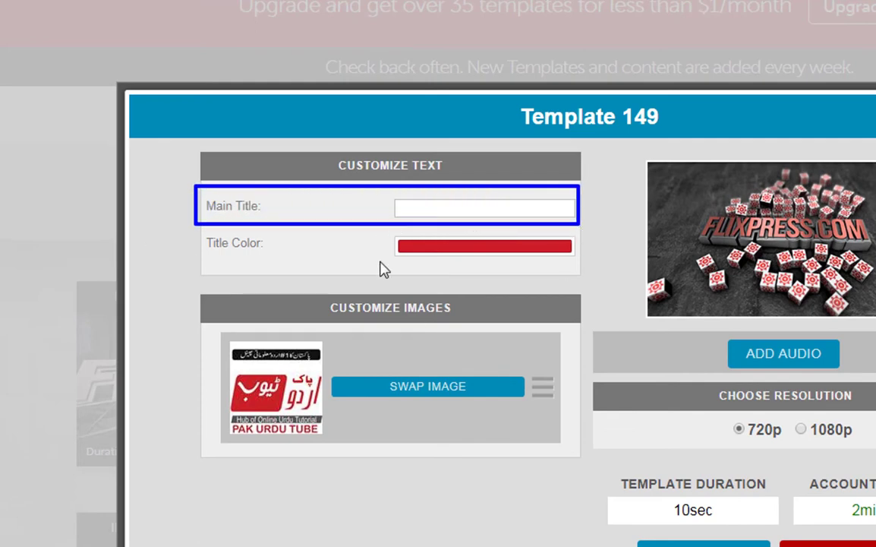
- Set the template's main title to "PAK URDU TUBE"
click(448, 215)
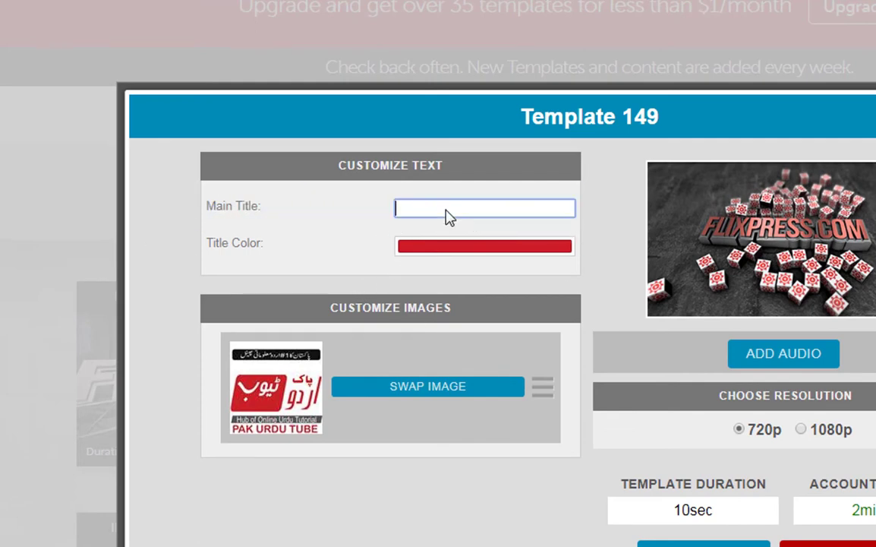
text(P)
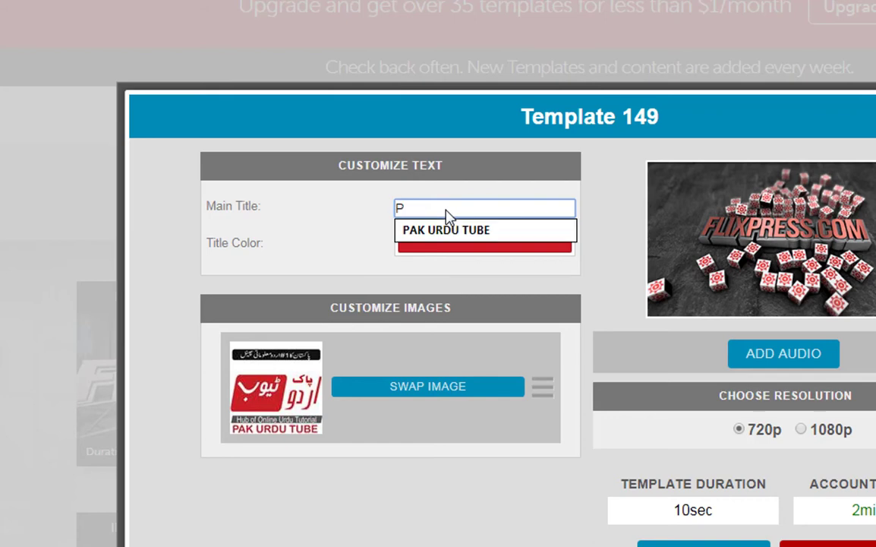
text(AK URDU TUBE)
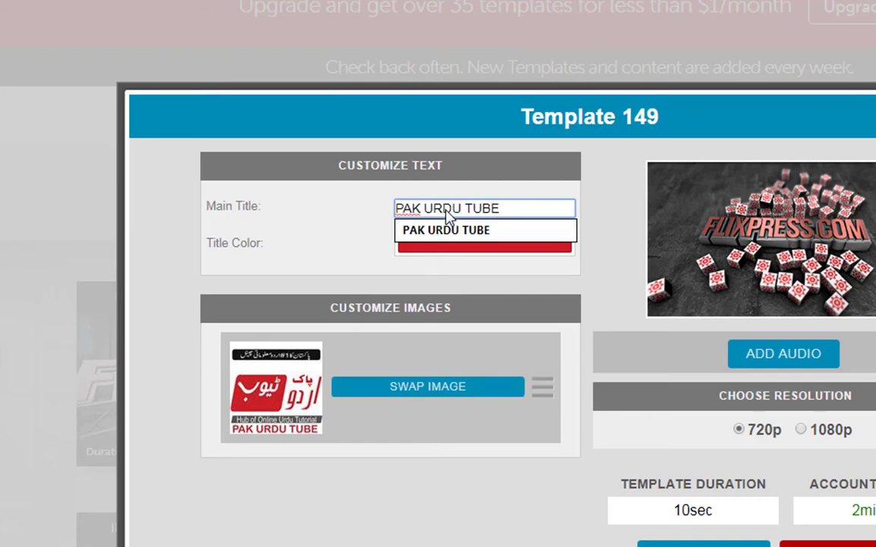
click(459, 230)
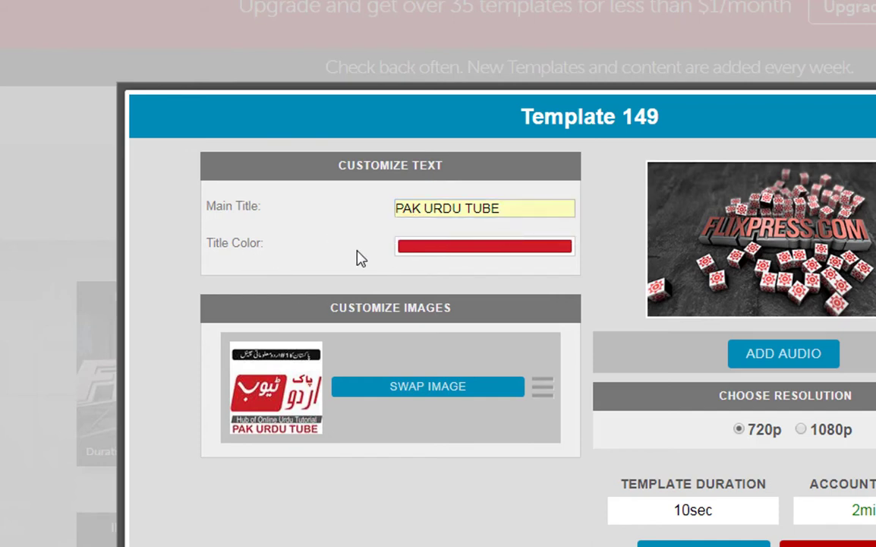
- View the color choices available for the title and close them without choosing a new one
click(495, 249)
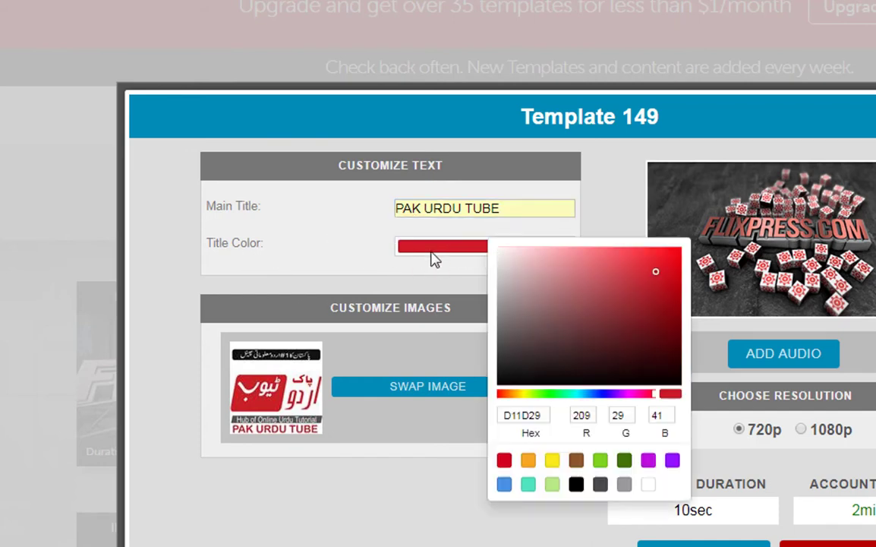
click(350, 242)
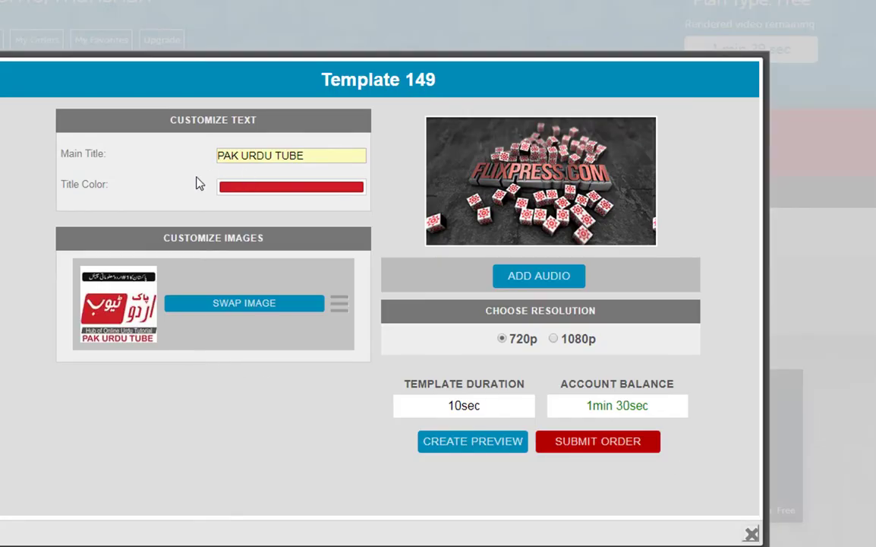
mouse_move(203, 171)
mouse_down()
mouse_move(352, 221)
mouse_move(371, 217)
mouse_up()
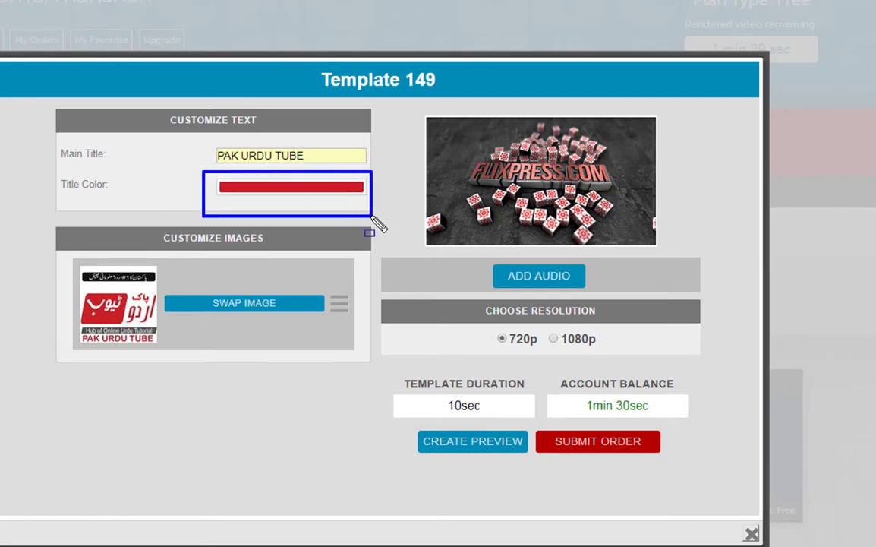
key(Escape)
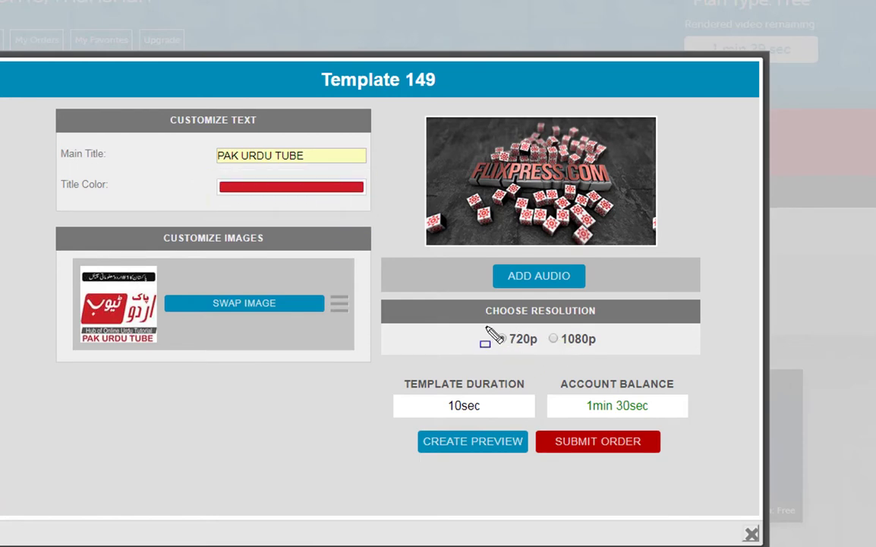
- Set the video's resolution to 1080p
drag(485, 327, 620, 352)
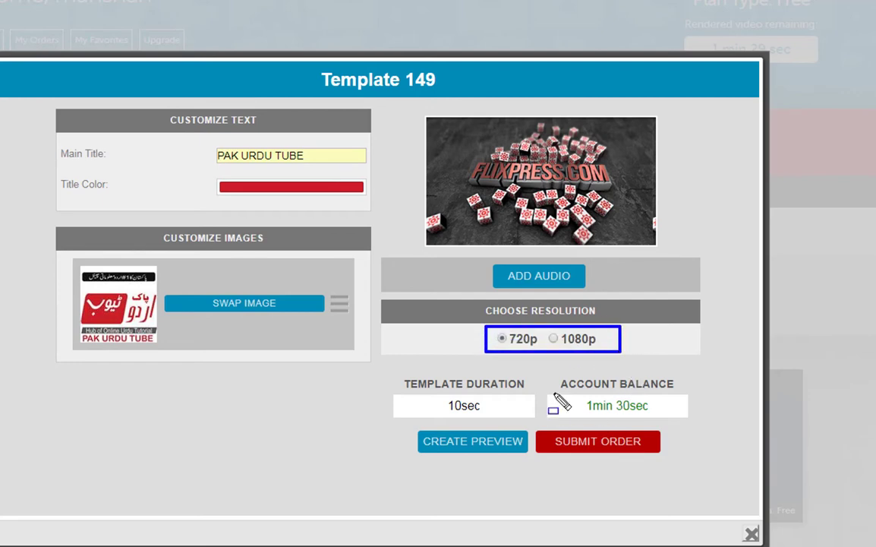
key(Escape)
click(556, 339)
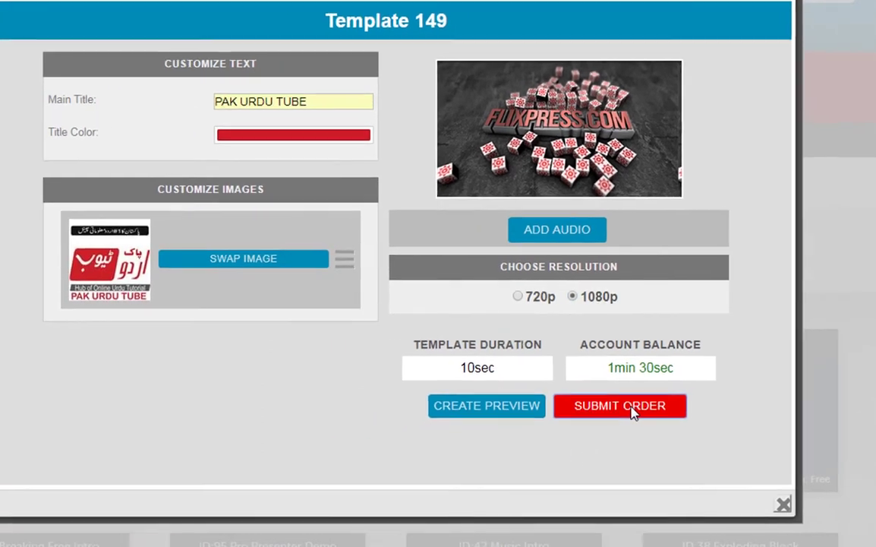
- Submit the video order and confirm placing it rather than making a preview
click(562, 425)
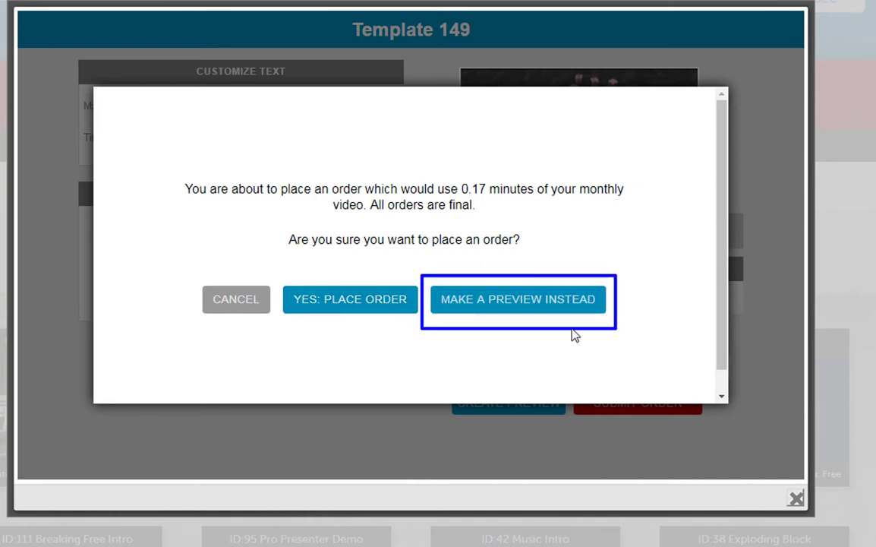
click(368, 303)
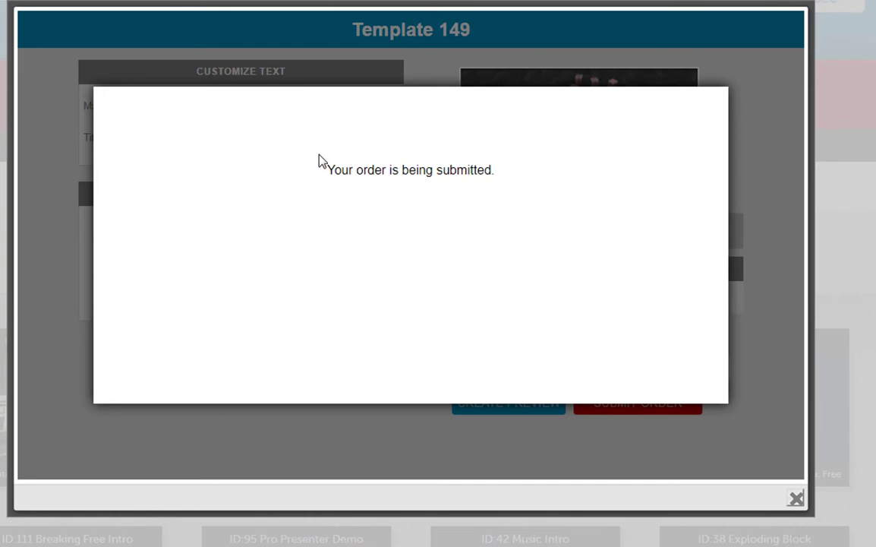
drag(317, 153, 520, 197)
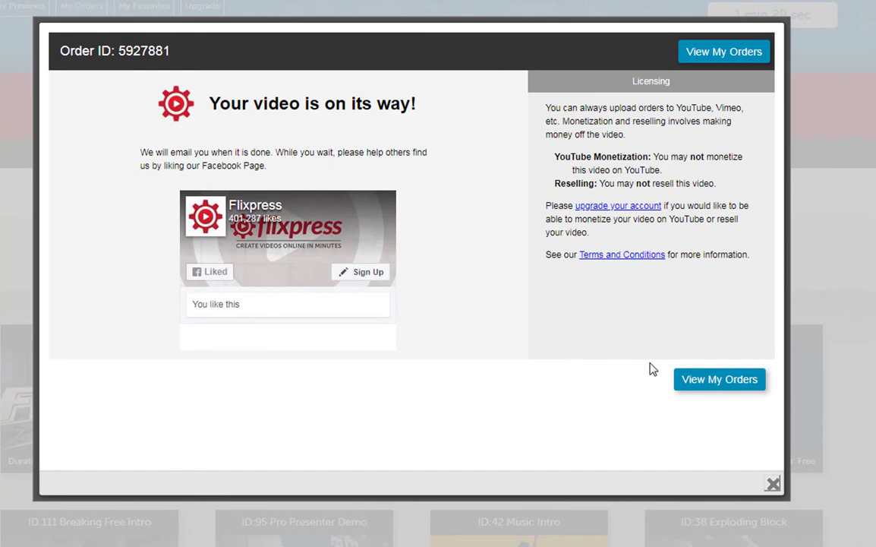
- Go to the list of orders and decline the 25% discount offer for a paid plan
mouse_move(666, 356)
mouse_down()
mouse_move(764, 391)
mouse_move(779, 408)
mouse_up()
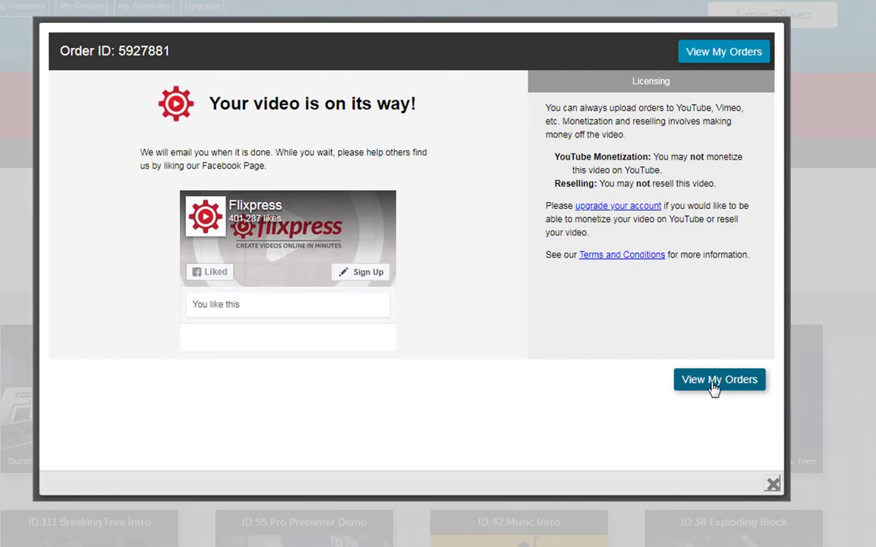
click(714, 381)
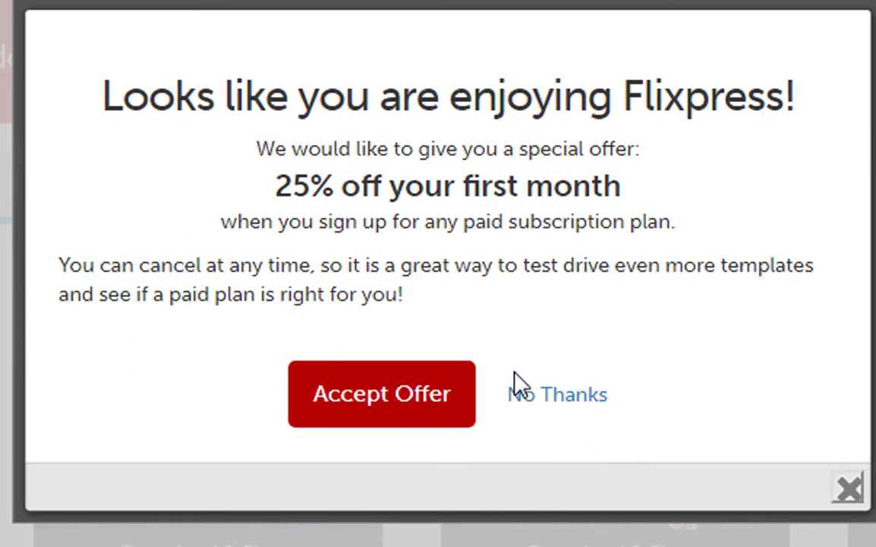
click(589, 403)
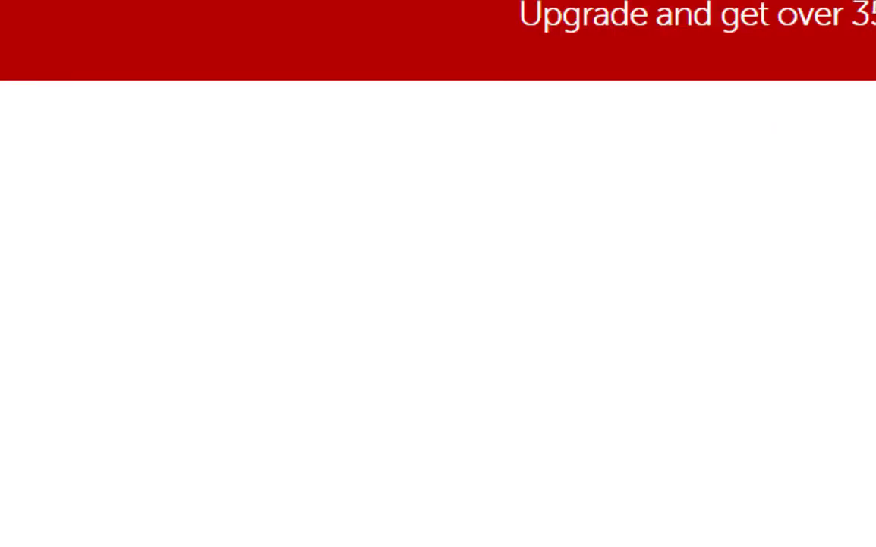
- Expand the download and share options of the newest Cubic Fall Intro order and bring them into view
scroll(415, 326, down, 4)
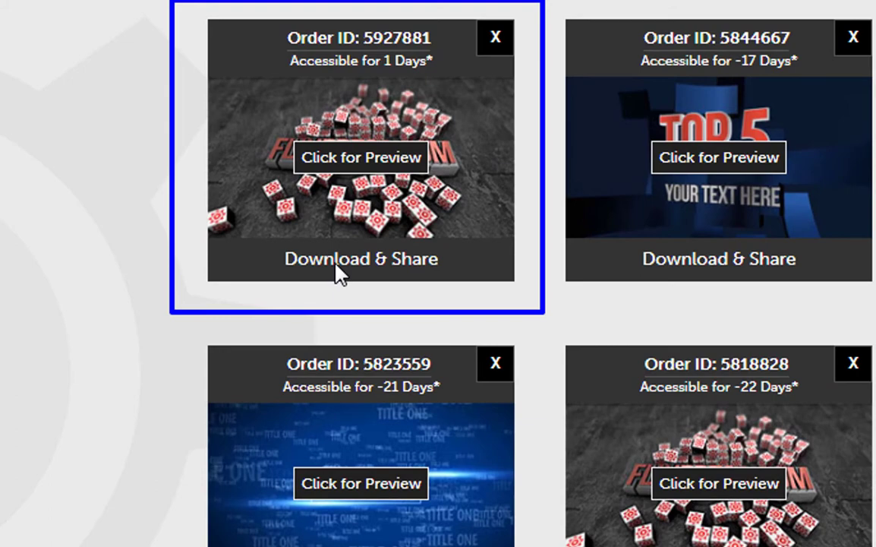
click(369, 256)
scroll(370, 253, down, 3)
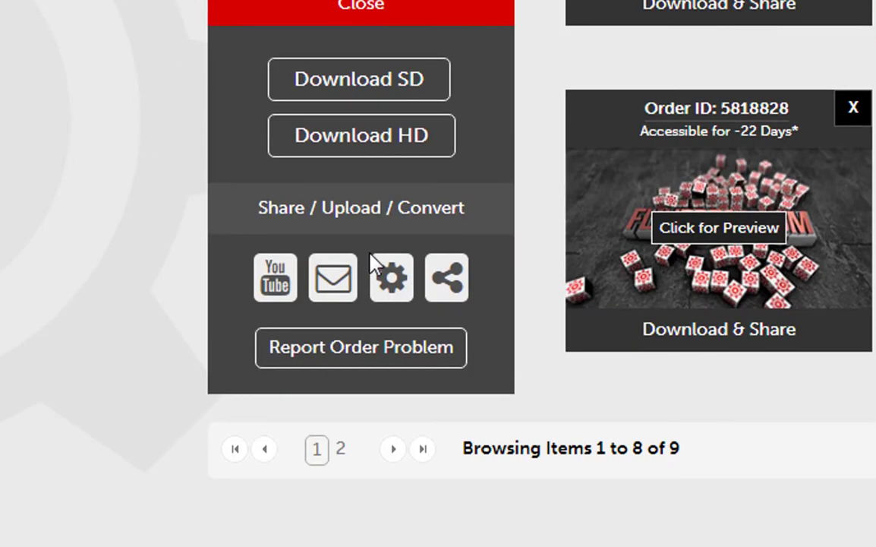
- Download the HD version of the newest Cubic Fall Intro order as an MP4 file to the Desktop
scroll(372, 262, up, 3)
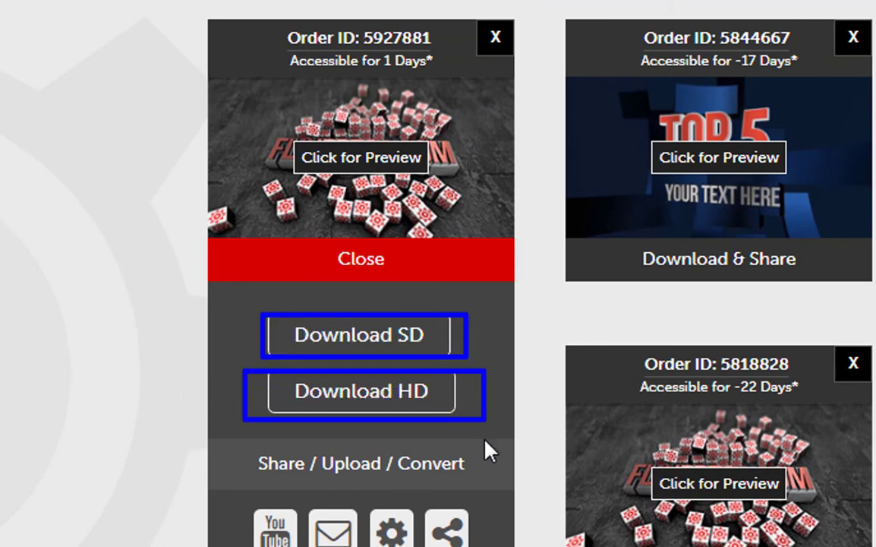
click(386, 400)
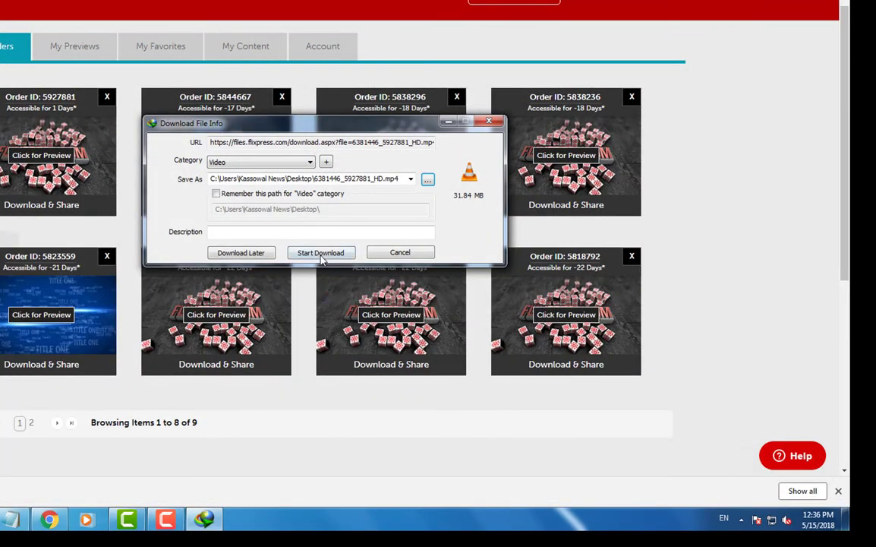
click(320, 252)
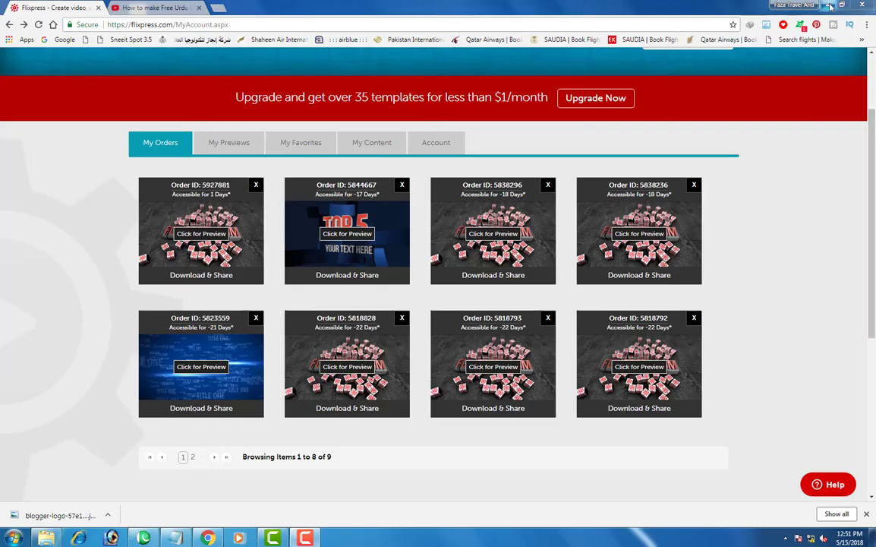
- Switch from the browser to the desktop and select the downloaded HD intro video file
click(829, 5)
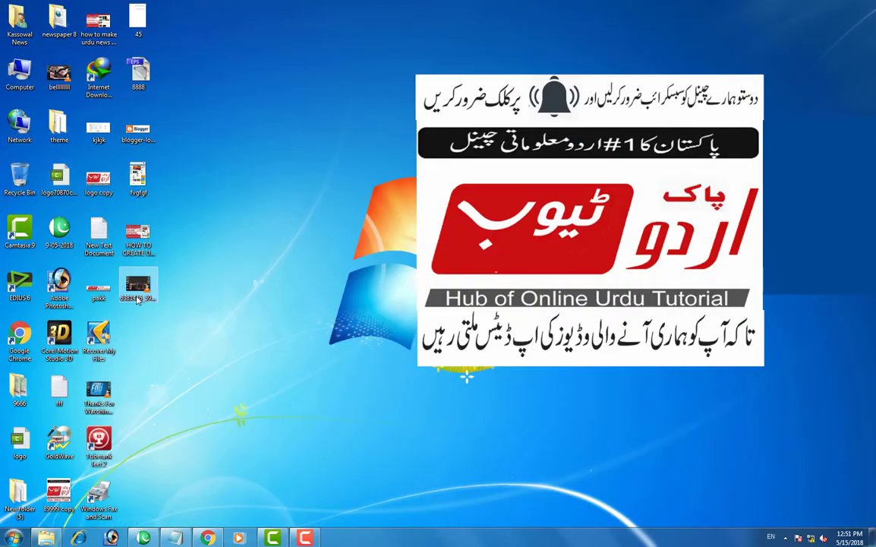
click(138, 300)
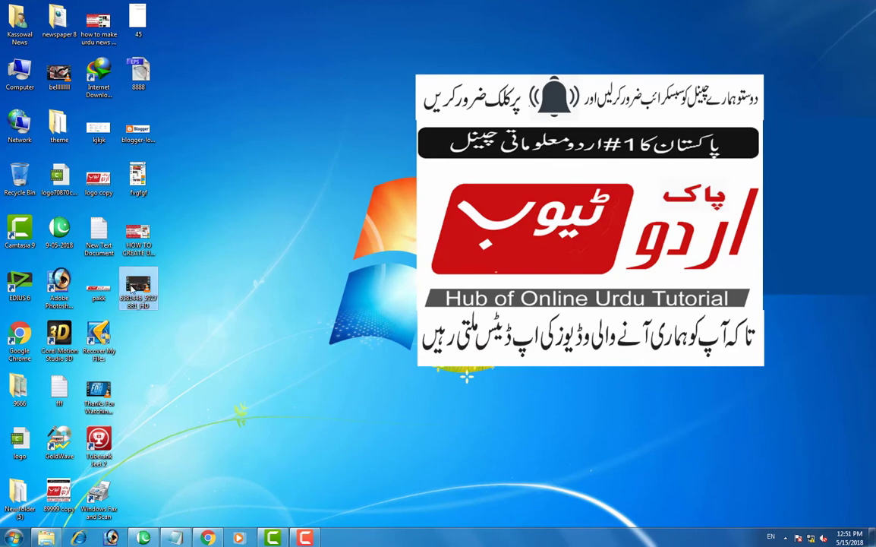
right_click(121, 282)
click(146, 290)
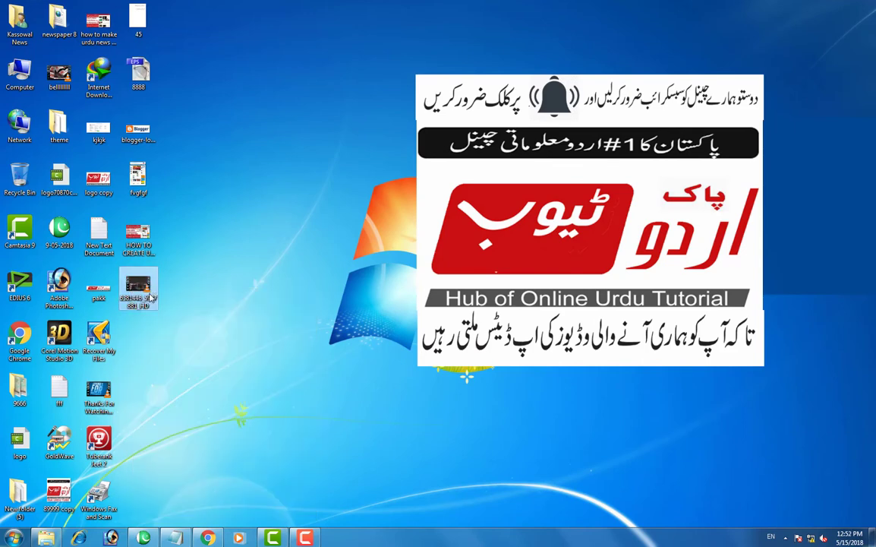